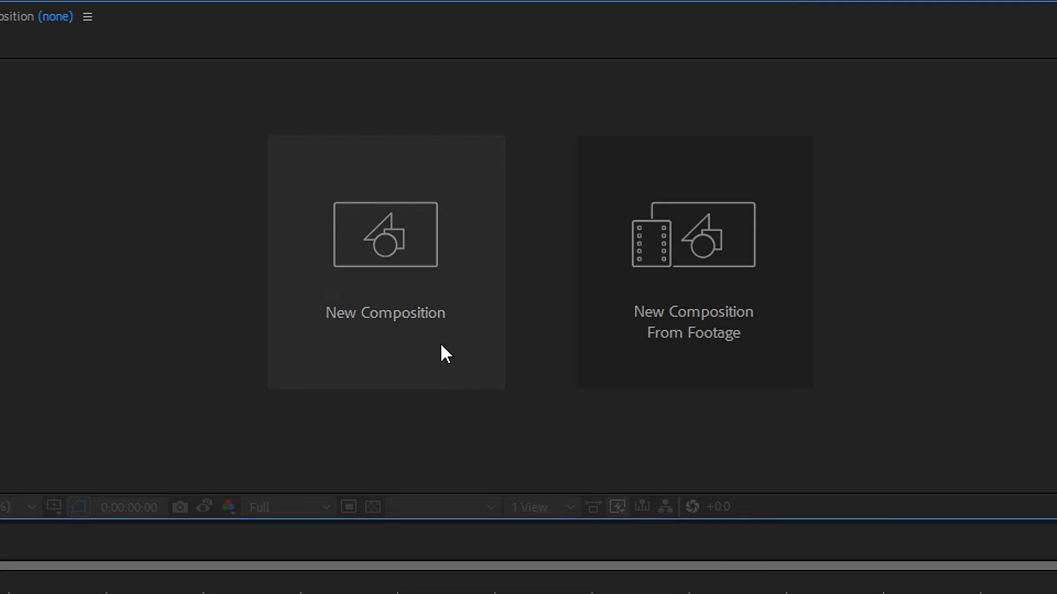
- Create a 1920 x 1080 composition at 30 fps with a duration of 0:03:07:00
{"action": "left_click", "coordinate": [440, 344]}
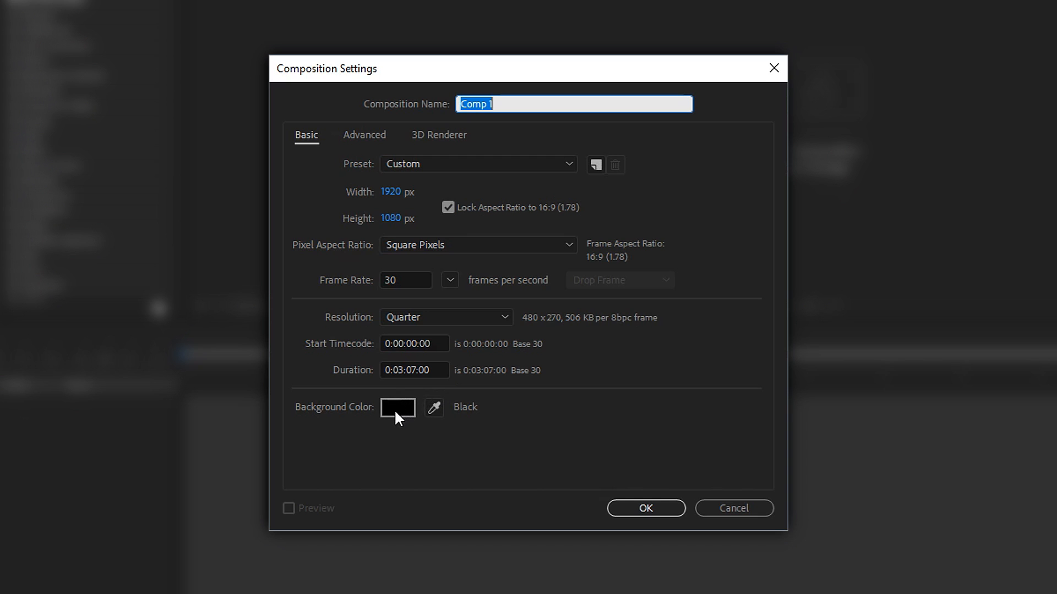
{"action": "left_click", "coordinate": [653, 508]}
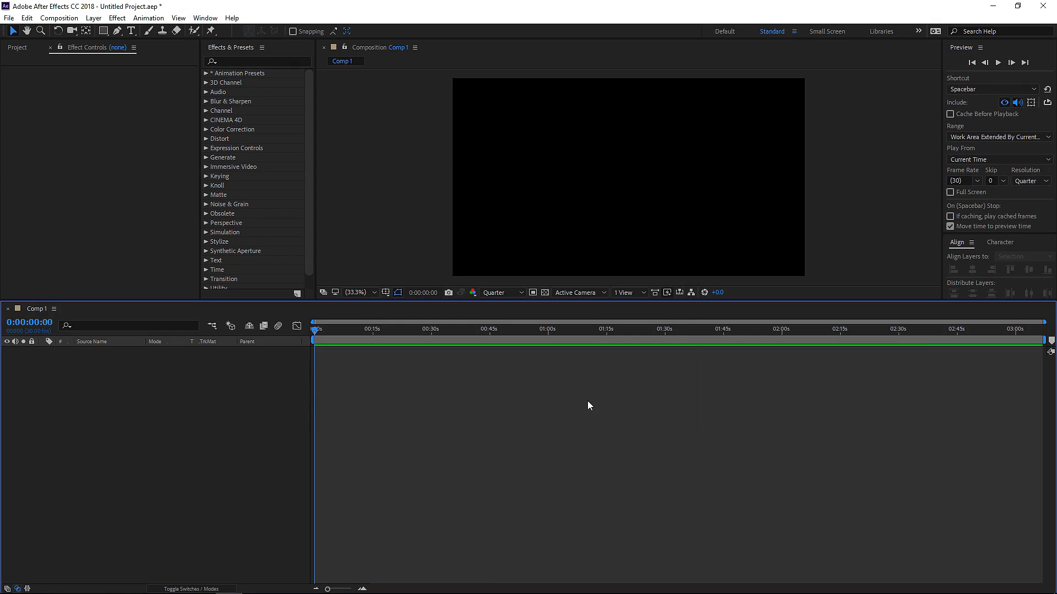
- Import the two Ae logo PNGs, the Aero Chord MP3 and the pexels JPEG from the Audio Spectrum 2 folder
{"action": "left_click", "coordinate": [17, 48]}
{"action": "left_click", "coordinate": [121, 584]}
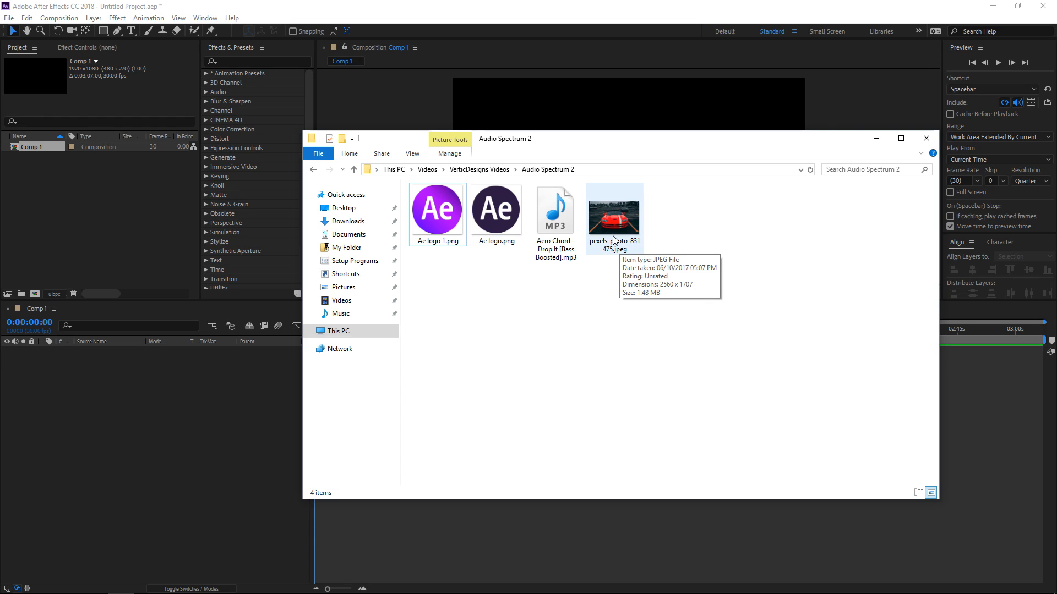
{"action": "left_click_drag", "start_coordinate": [693, 275], "coordinate": [107, 230]}
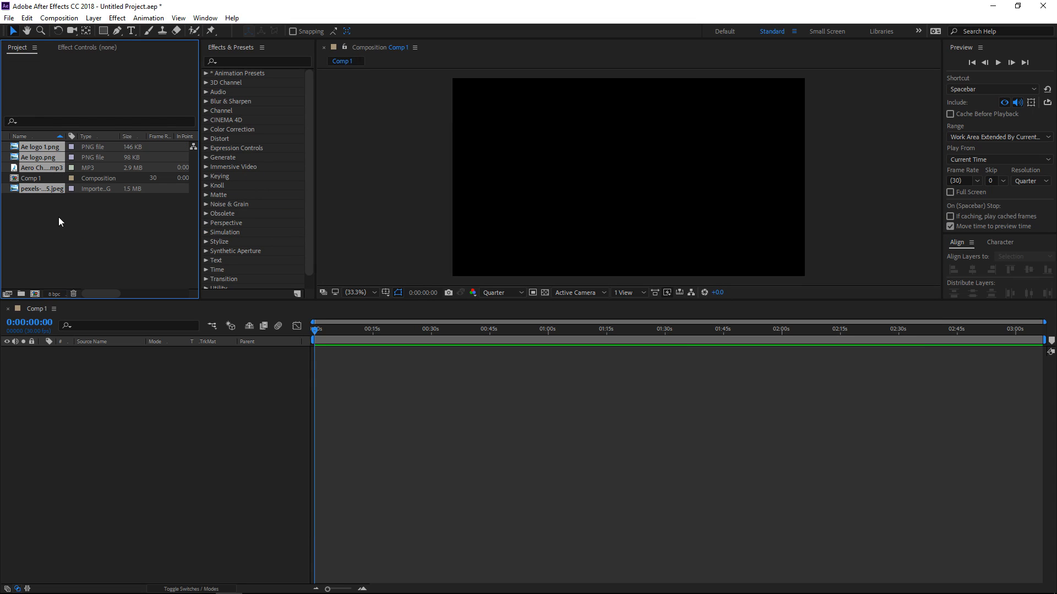
- Add the Aero Chord MP3 and both Ae logo images to Comp 1 as layers, with the logos above the audio
{"action": "left_click", "coordinate": [76, 203]}
{"action": "left_click_drag", "start_coordinate": [38, 169], "coordinate": [91, 387]}
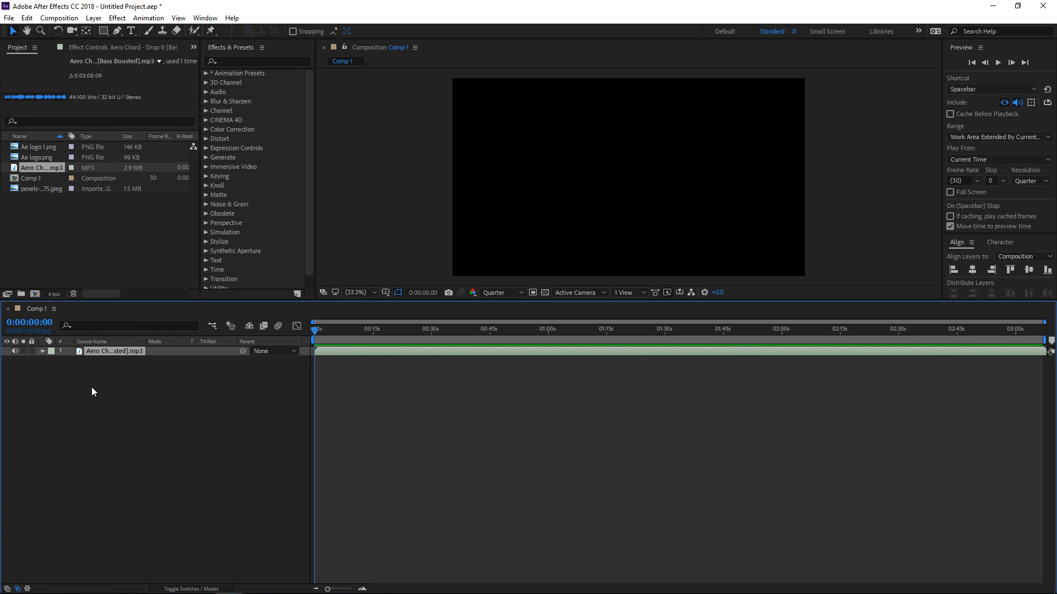
{"action": "left_click", "coordinate": [38, 158]}
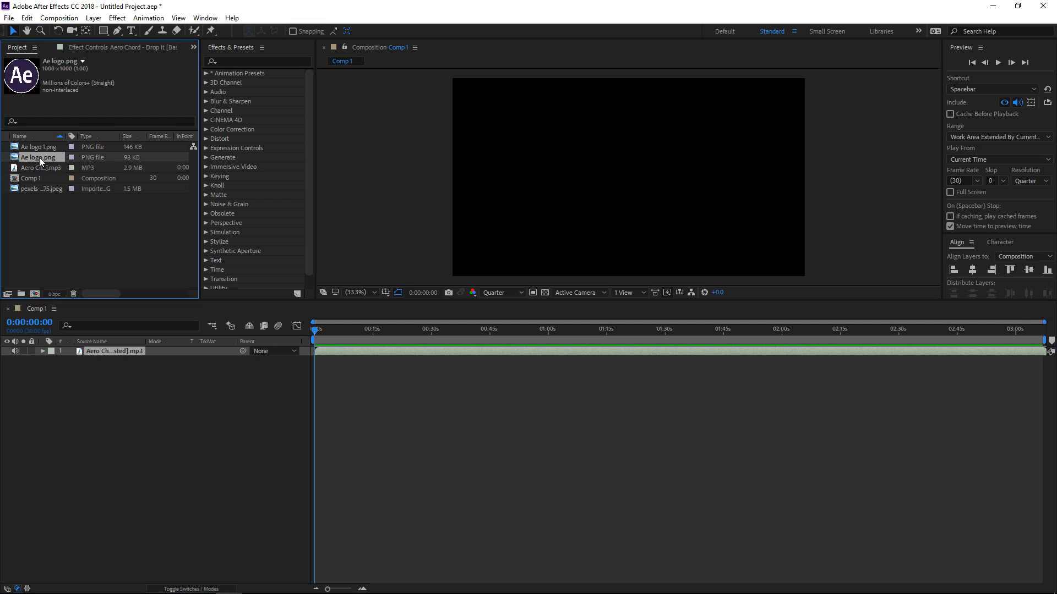
{"action": "left_click", "coordinate": [34, 145], "text": "shift"}
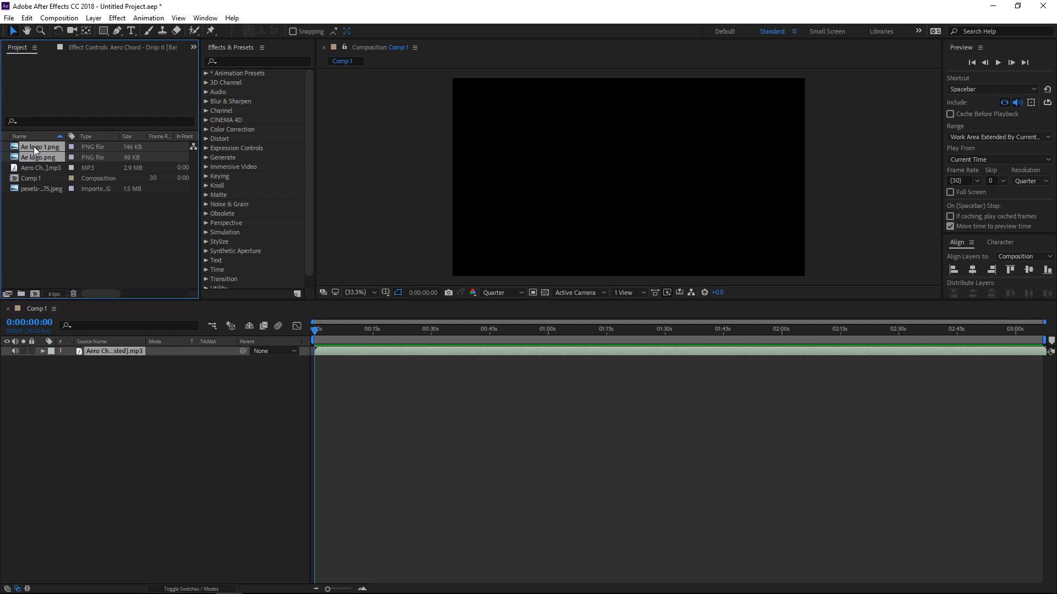
{"action": "left_click_drag", "start_coordinate": [38, 158], "coordinate": [245, 404]}
- Scale both Ae logo layers to 50%
{"action": "key", "text": "s"}
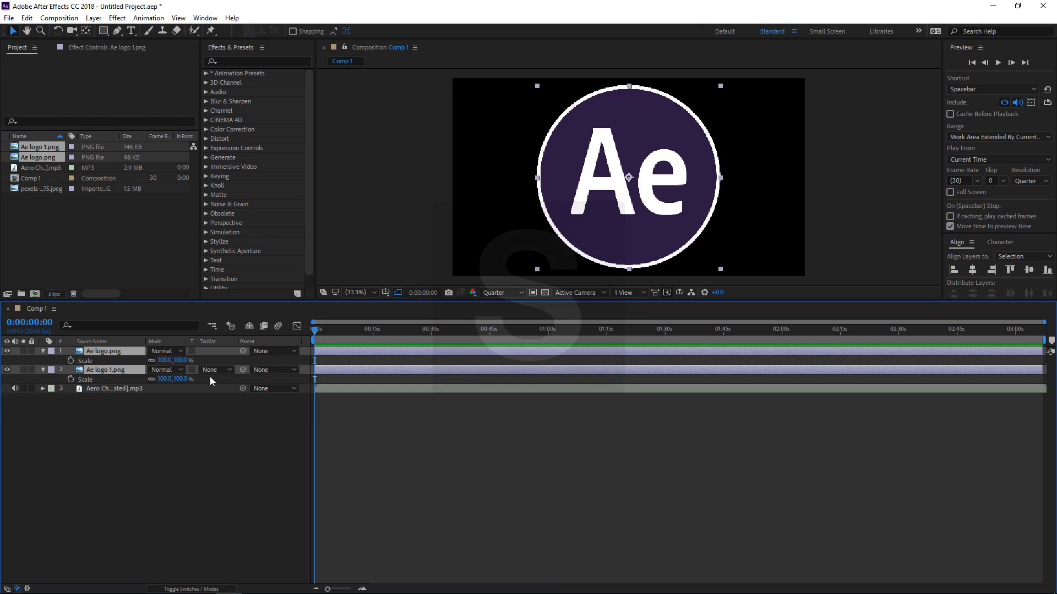
{"action": "left_click", "coordinate": [182, 361]}
{"action": "type", "text": "50"}
{"action": "left_click", "coordinate": [170, 438]}
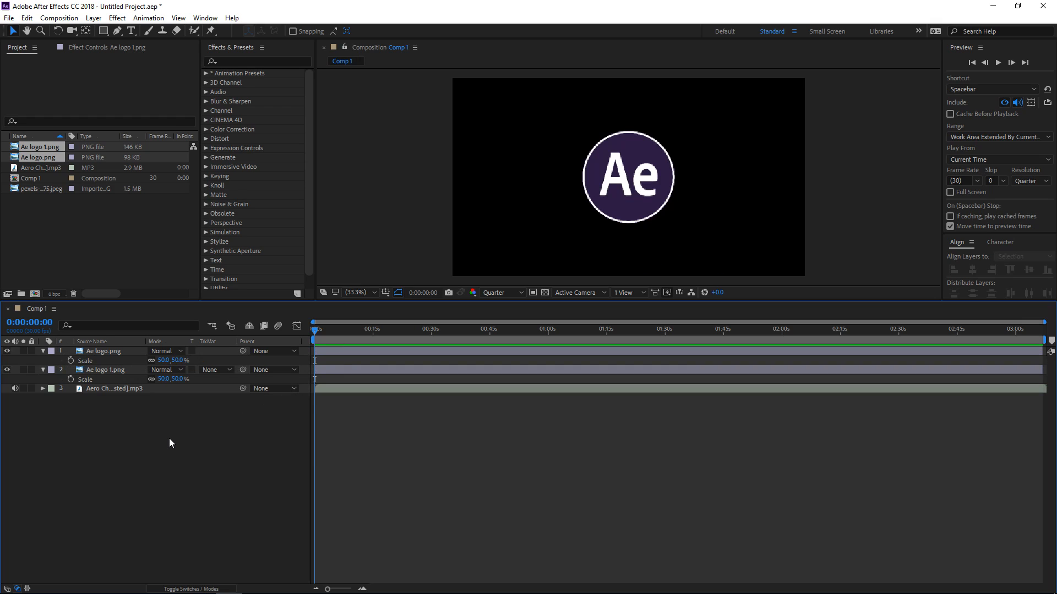
{"action": "key", "text": "s"}
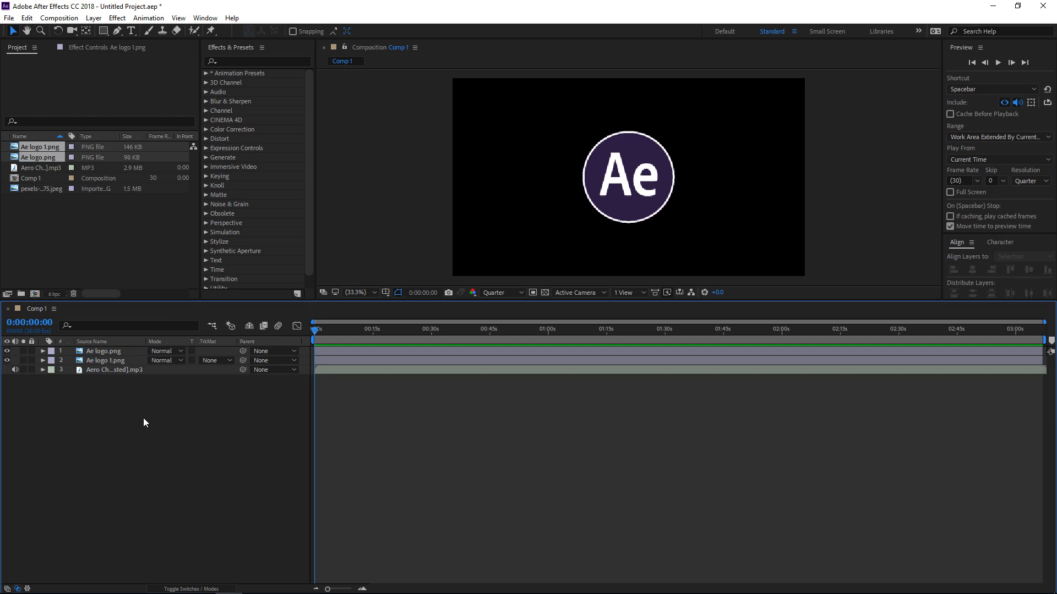
- Create a black 1920 x 1080 solid layer in Comp 1
{"action": "right_click", "coordinate": [132, 402]}
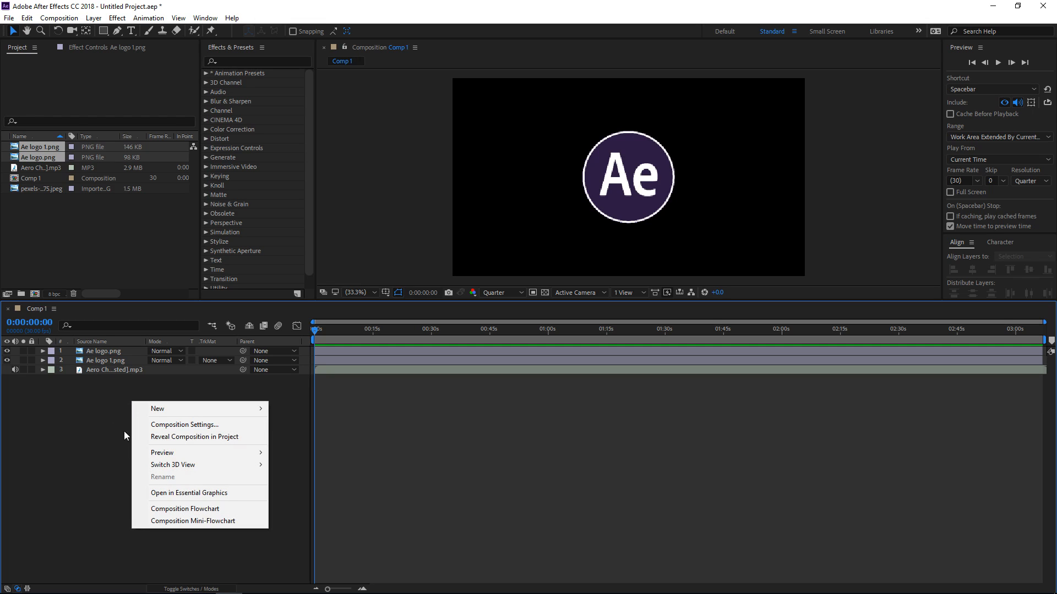
{"action": "mouse_move", "coordinate": [171, 413]}
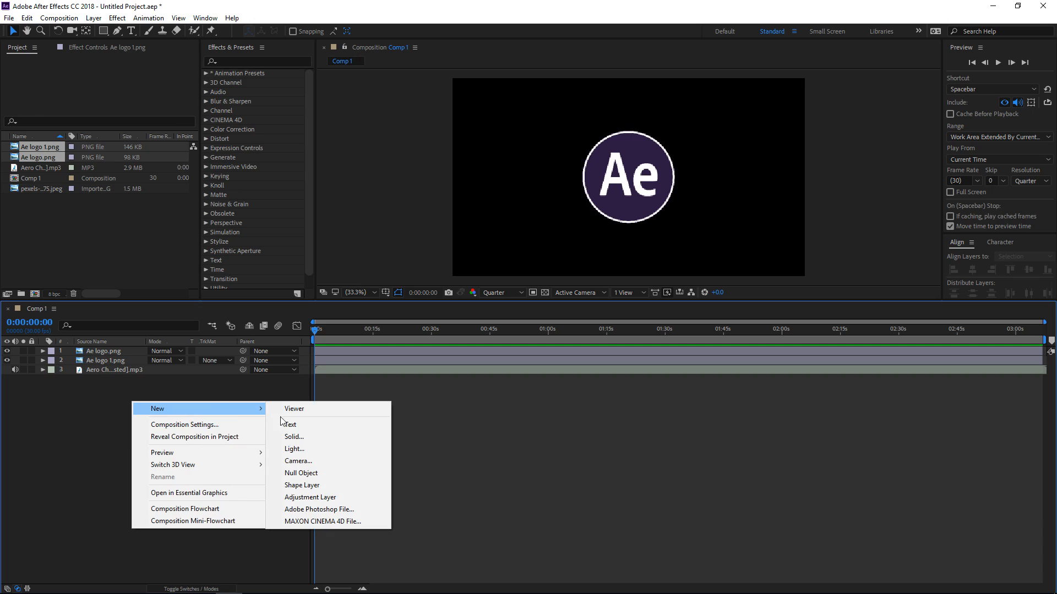
{"action": "left_click", "coordinate": [312, 439]}
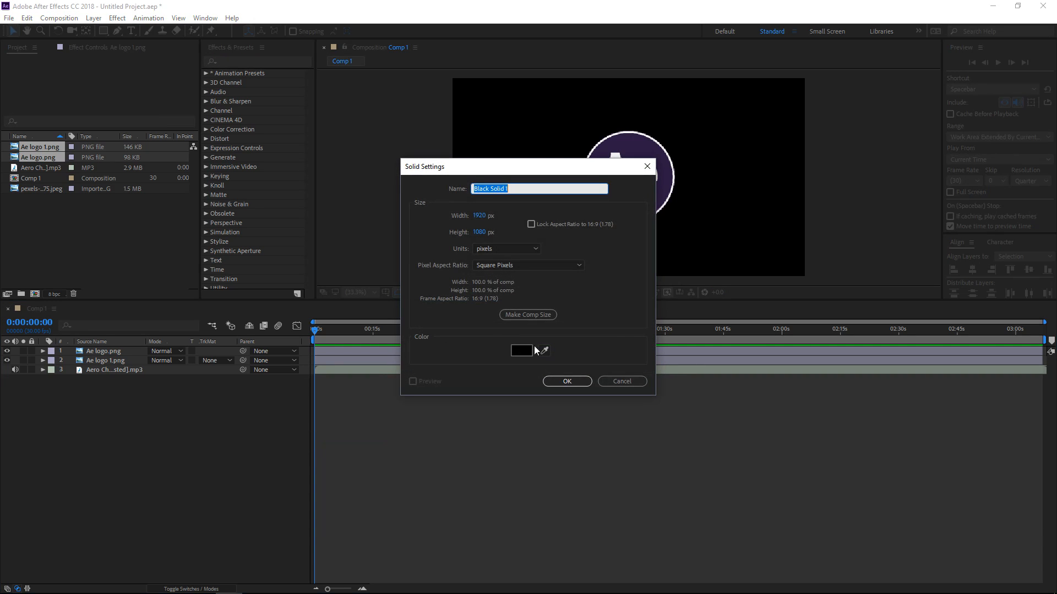
{"action": "left_click", "coordinate": [575, 384]}
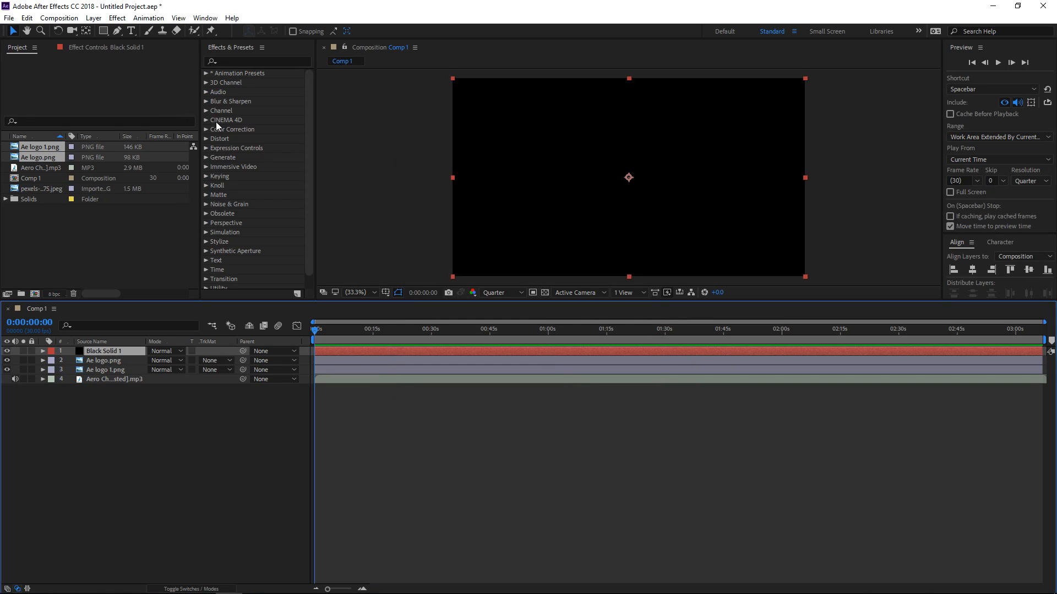
- Apply the Audio Spectrum effect to the black solid
{"action": "left_click", "coordinate": [117, 17]}
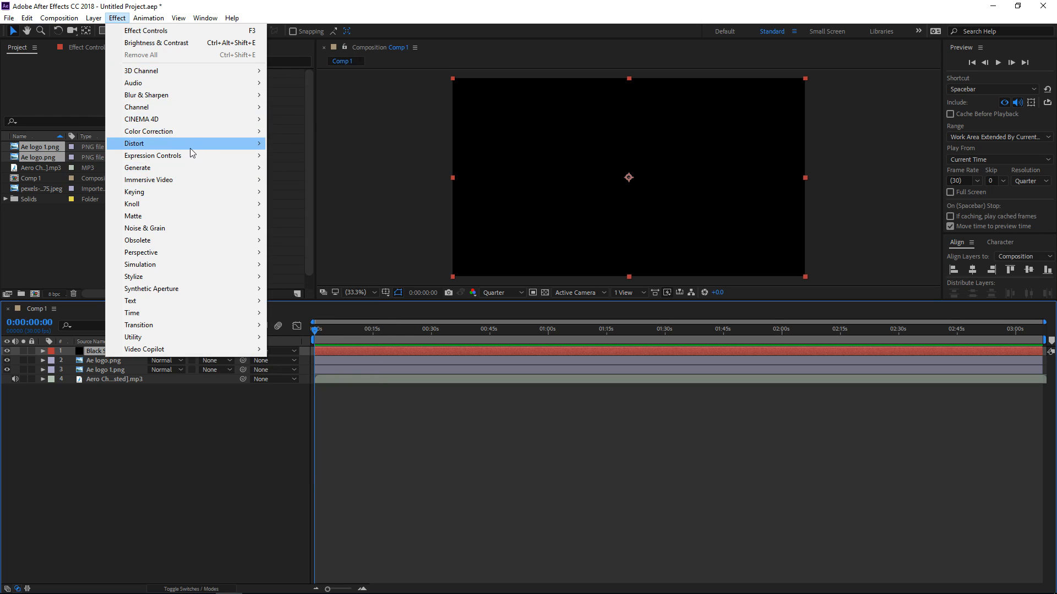
{"action": "mouse_move", "coordinate": [220, 168]}
{"action": "left_click", "coordinate": [308, 192]}
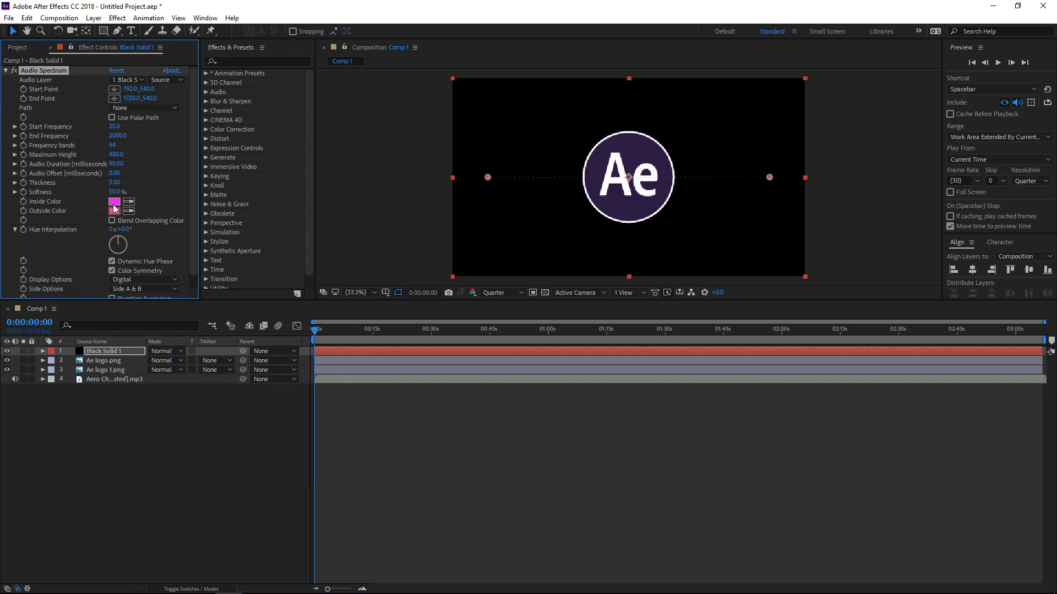
- Set the Audio Spectrum's inside and outside colors to white (FFFFFF)
{"action": "left_click", "coordinate": [113, 202]}
{"action": "left_click_drag", "start_coordinate": [557, 326], "coordinate": [459, 271]}
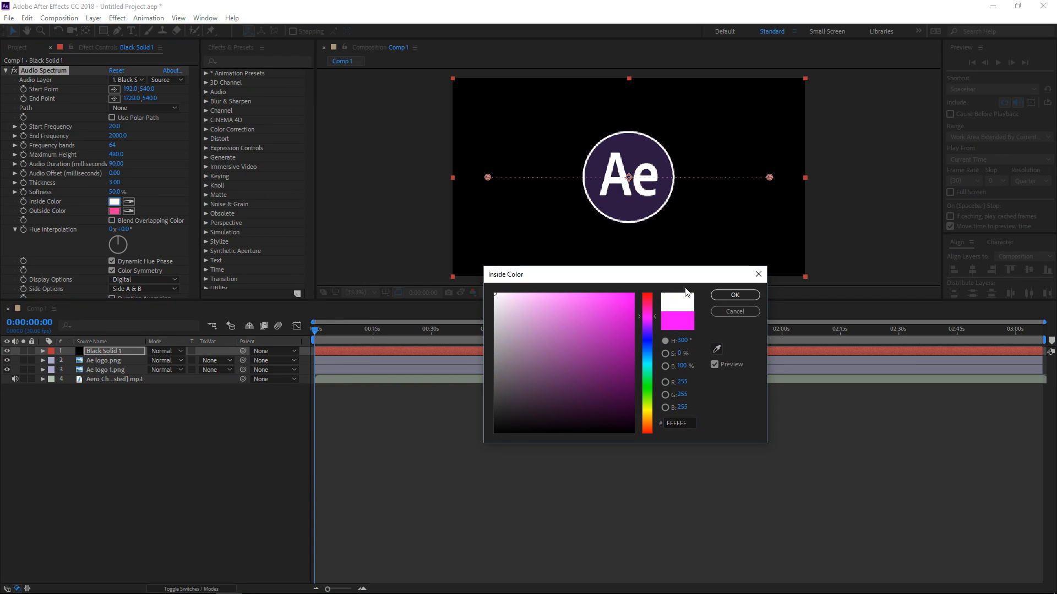
{"action": "left_click", "coordinate": [734, 295]}
{"action": "left_click", "coordinate": [114, 211]}
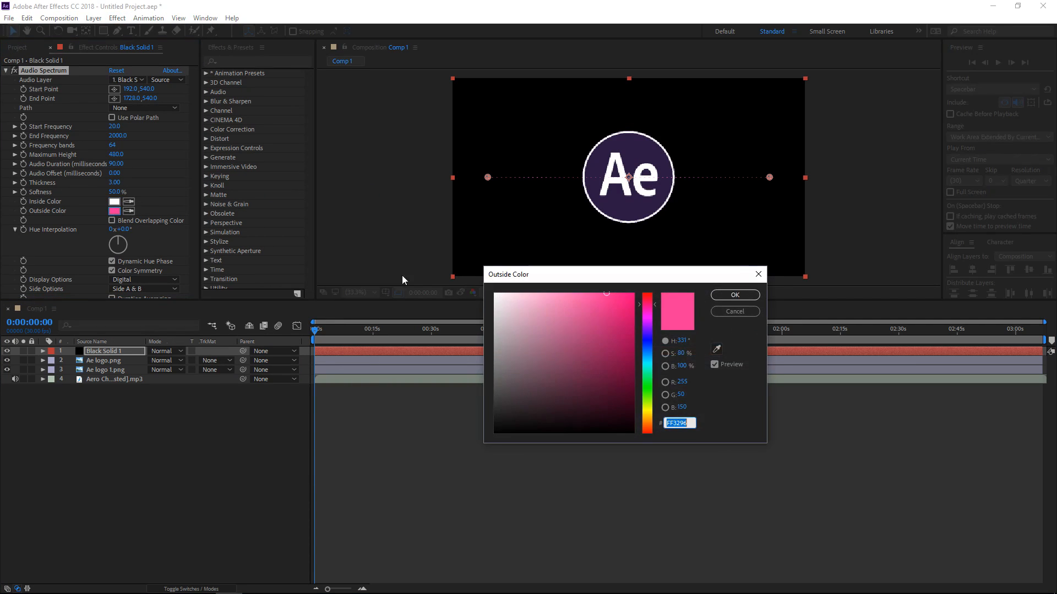
{"action": "left_click_drag", "start_coordinate": [567, 340], "coordinate": [465, 247]}
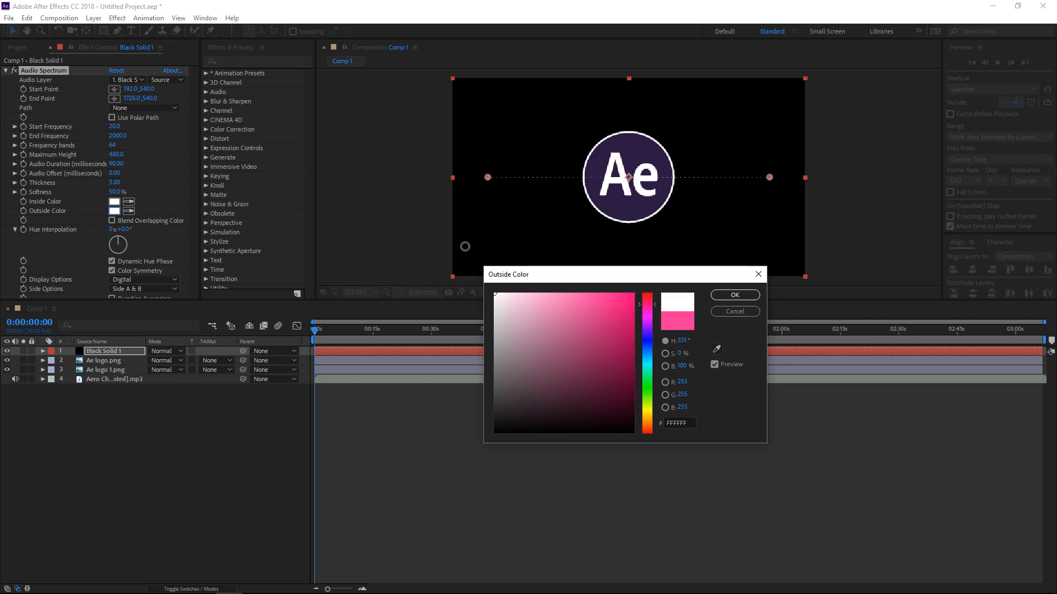
{"action": "left_click", "coordinate": [728, 299]}
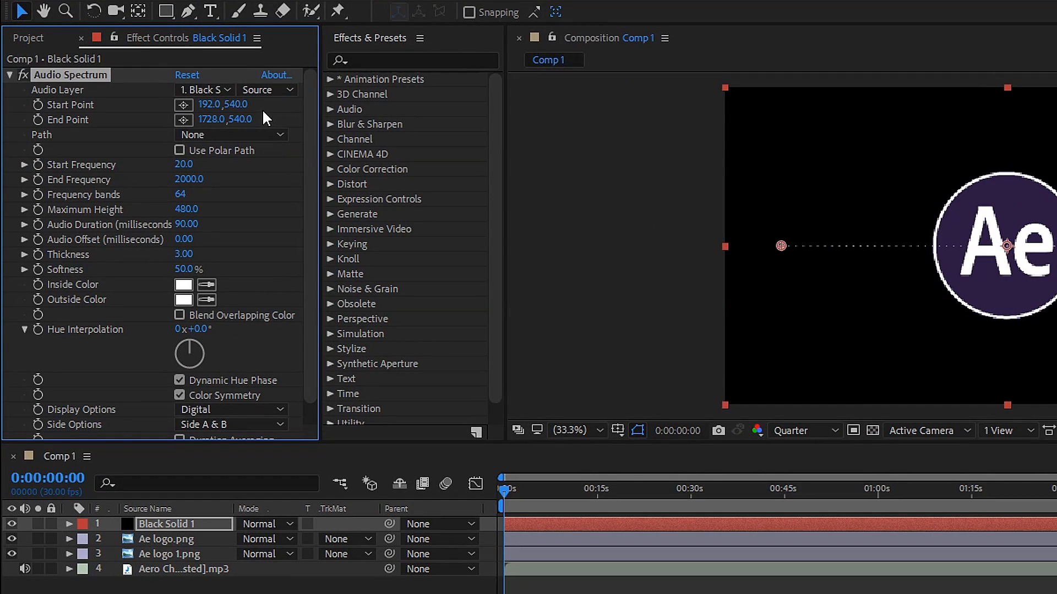
- Use the Aero Chord MP3 as the Audio Spectrum's audio layer, with Start Point X at 2 and End Point X at 1920
{"action": "left_click", "coordinate": [201, 88]}
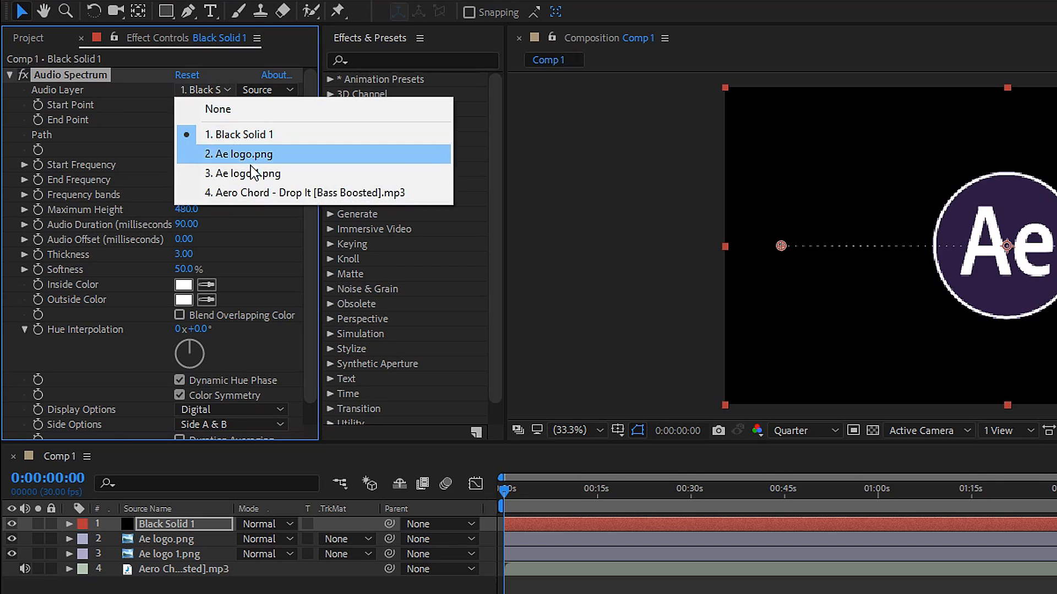
{"action": "left_click", "coordinate": [262, 192]}
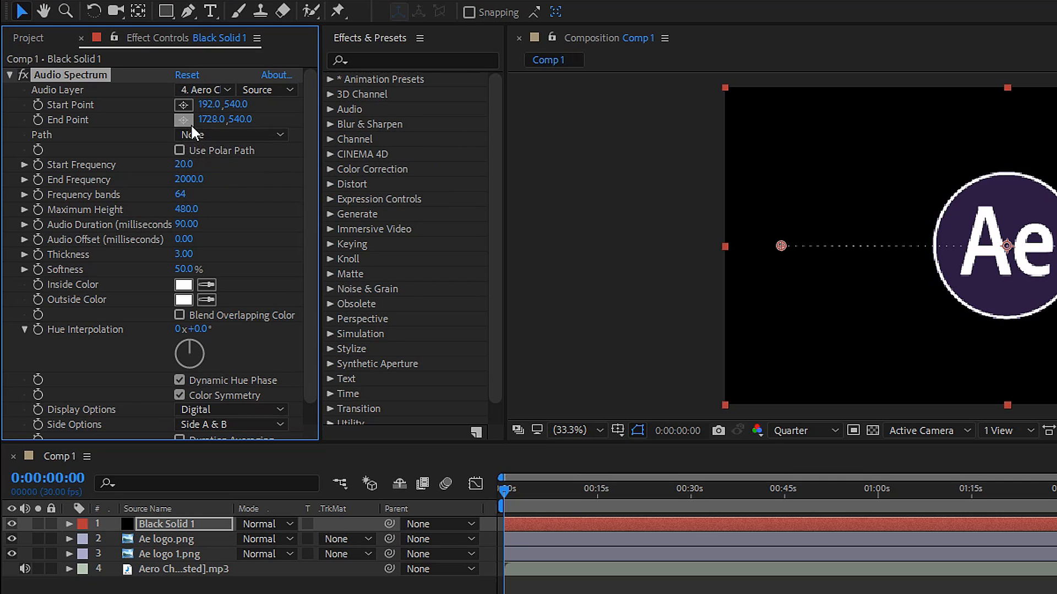
{"action": "left_click", "coordinate": [214, 105]}
{"action": "type", "text": "2"}
{"action": "left_click", "coordinate": [214, 119]}
{"action": "type", "text": "19"}
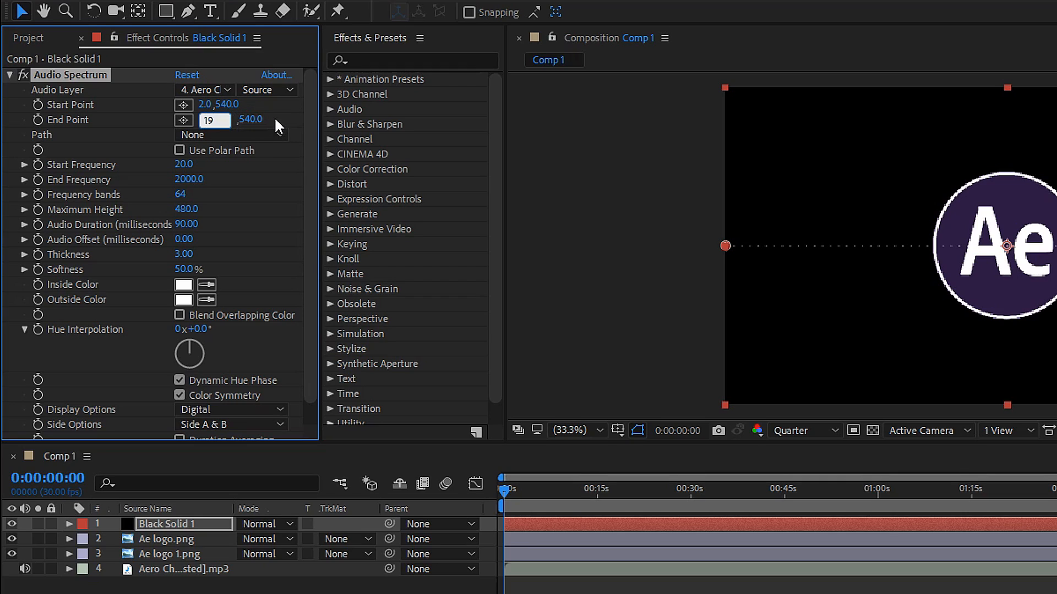
{"action": "type", "text": "20"}
{"action": "key", "text": "Return"}
- Set the Audio Spectrum's End Frequency to 250 and Frequency bands to 2000
{"action": "left_click", "coordinate": [206, 188]}
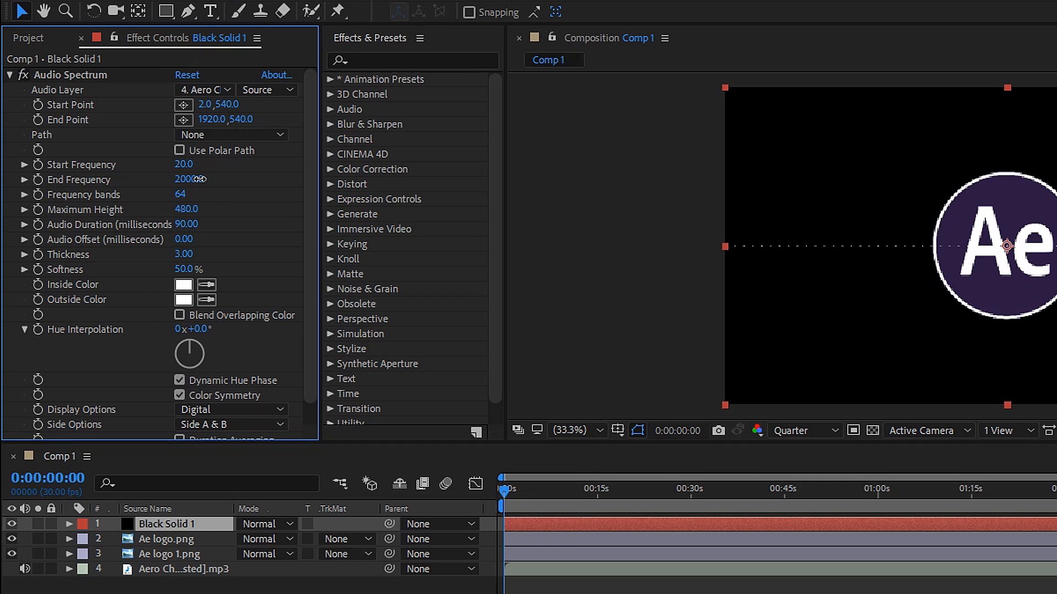
{"action": "left_click", "coordinate": [199, 179]}
{"action": "type", "text": "250"}
{"action": "key", "text": "Return"}
{"action": "left_click_drag", "start_coordinate": [183, 191], "coordinate": [184, 190]}
{"action": "left_click", "coordinate": [182, 195]}
{"action": "type", "text": "2000"}
{"action": "key", "text": "Return"}
- Set the spectrum's Maximum Height to 1250 and Audio Duration to 100 milliseconds
{"action": "left_click", "coordinate": [186, 210]}
{"action": "type", "text": "1"}
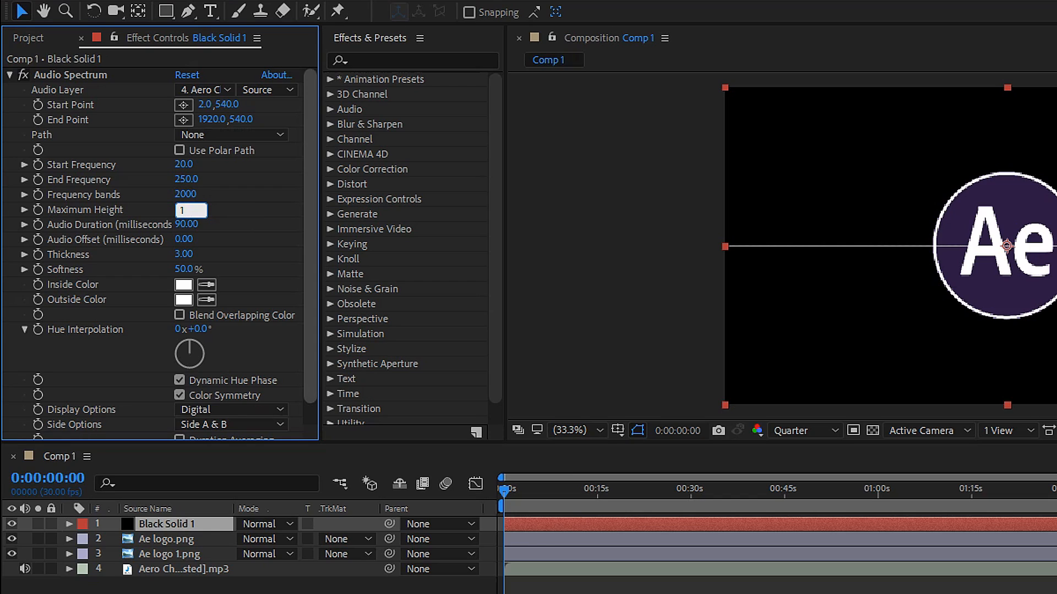
{"action": "type", "text": "250"}
{"action": "key", "text": "Tab"}
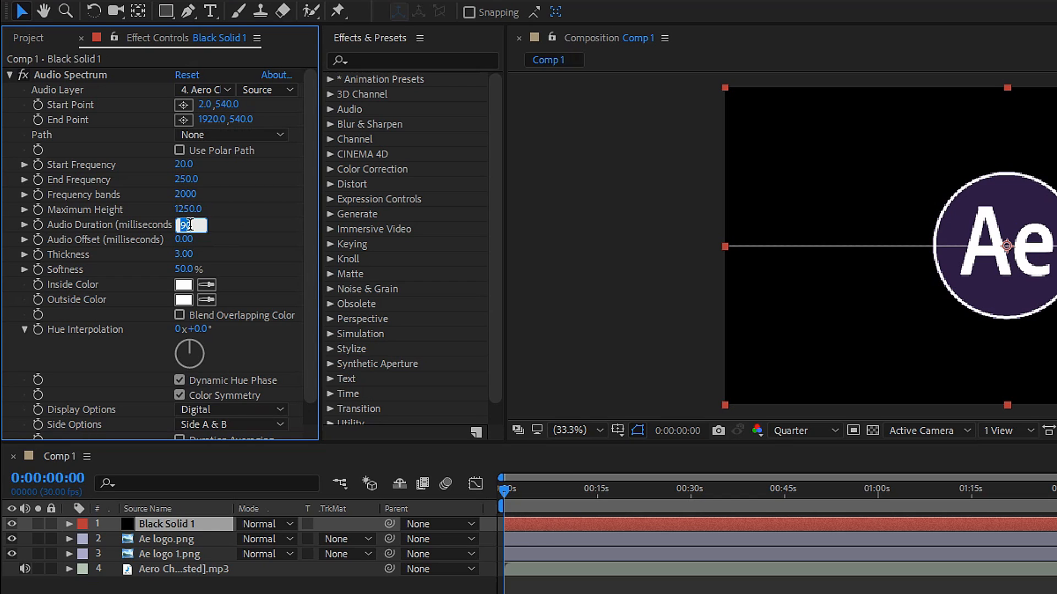
{"action": "type", "text": "100"}
{"action": "key", "text": "Return"}
- Set the spectrum's Thickness to 5 and Softness to 0%
{"action": "left_click", "coordinate": [184, 253]}
{"action": "type", "text": "5"}
{"action": "key", "text": "Tab"}
{"action": "type", "text": "0"}
{"action": "key", "text": "Return"}
- Set the Audio Spectrum's Side Options to Side B
{"action": "scroll", "coordinate": [207, 264], "scroll_direction": "down", "scroll_amount": 1}
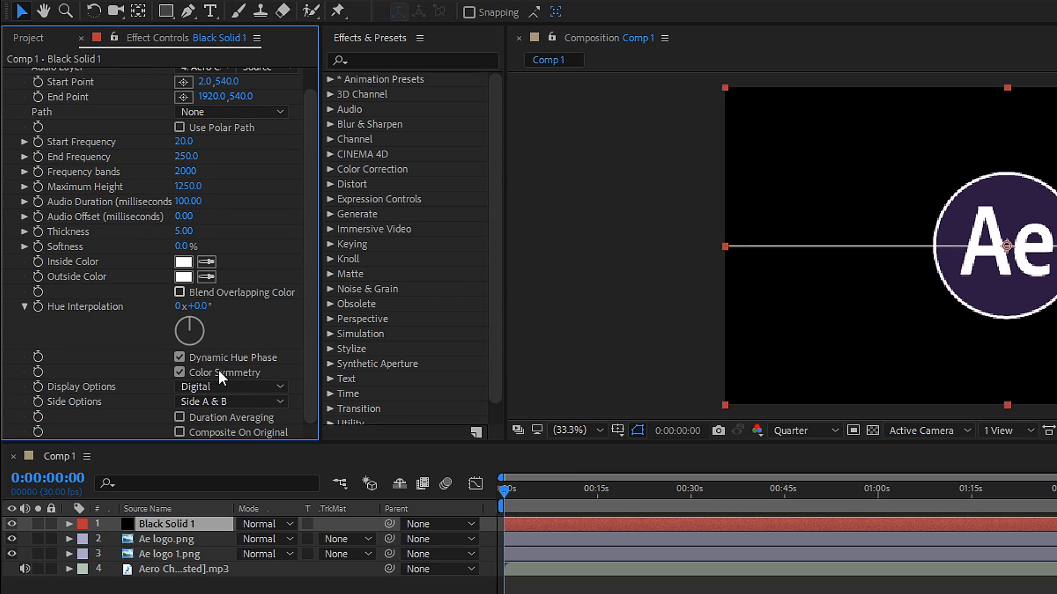
{"action": "left_click", "coordinate": [215, 407]}
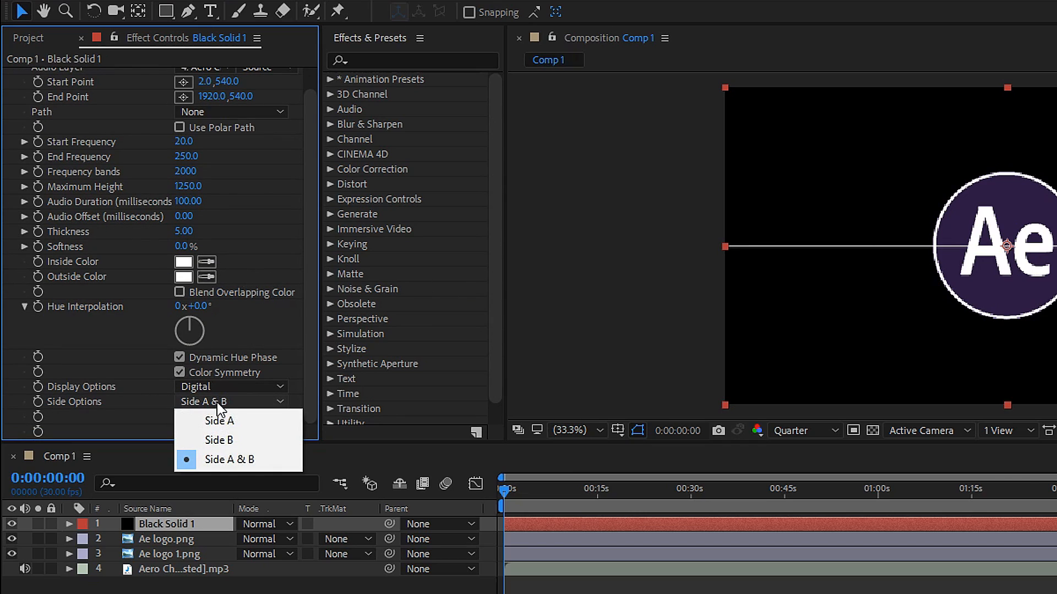
{"action": "left_click", "coordinate": [246, 440]}
{"action": "scroll", "coordinate": [305, 219], "scroll_direction": "up", "scroll_amount": 1}
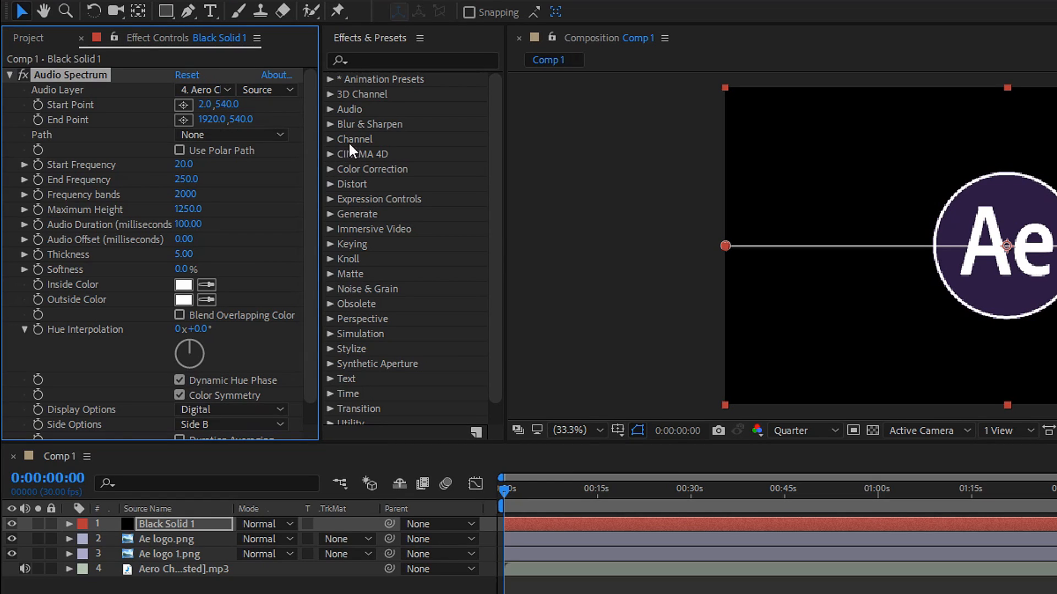
- Find the Polar Coordinates effect and apply it to the black solid
{"action": "left_click", "coordinate": [377, 60]}
{"action": "type", "text": "pol"}
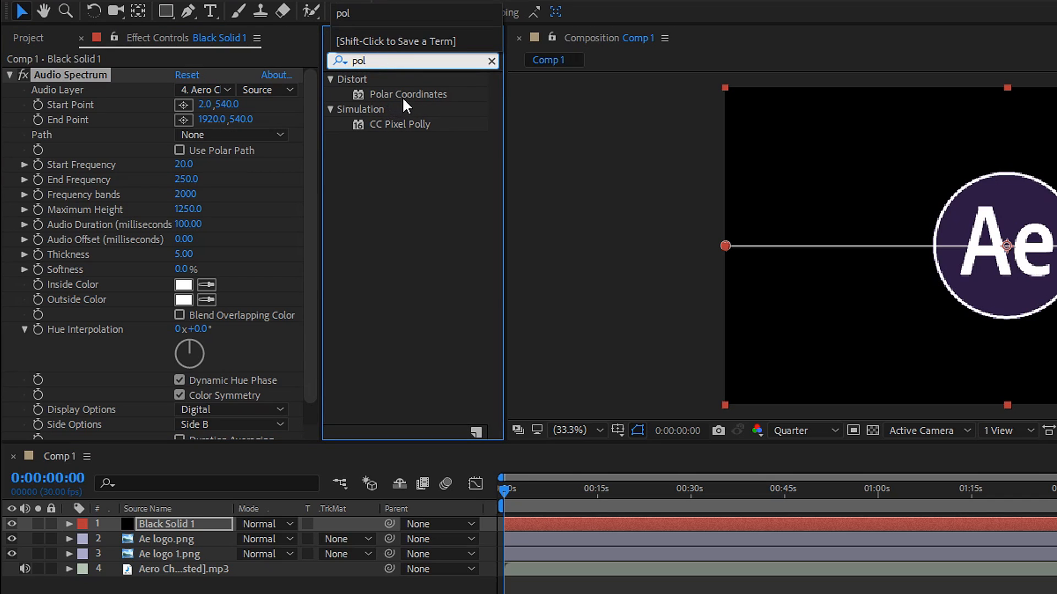
{"action": "left_click_drag", "start_coordinate": [408, 92], "coordinate": [172, 522]}
- Set Polar Coordinates to 100% interpolation with Rect to Polar conversion
{"action": "left_click", "coordinate": [191, 417]}
{"action": "type", "text": "100"}
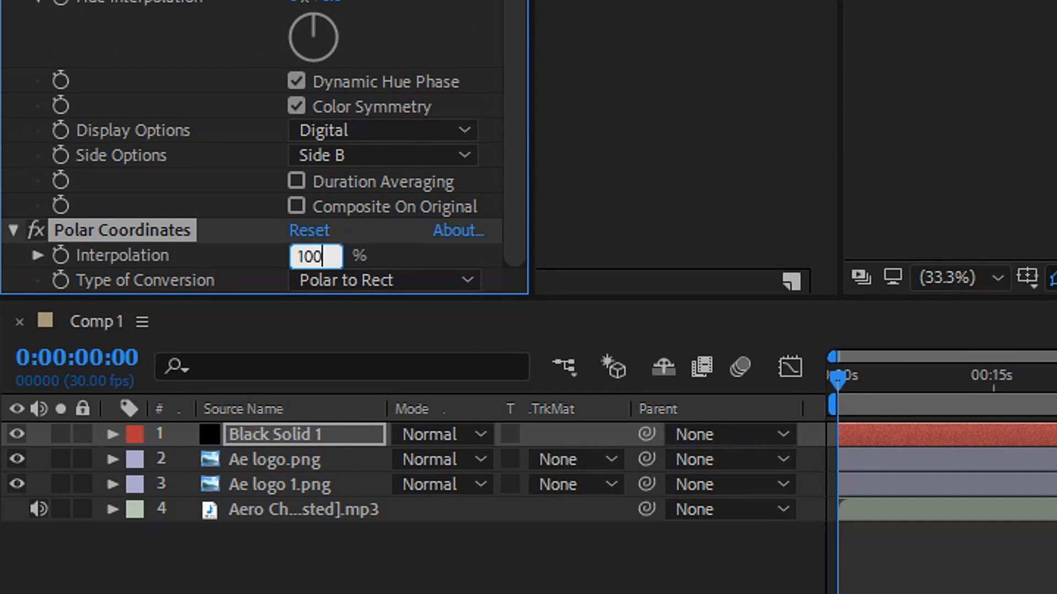
{"action": "left_click", "coordinate": [435, 280]}
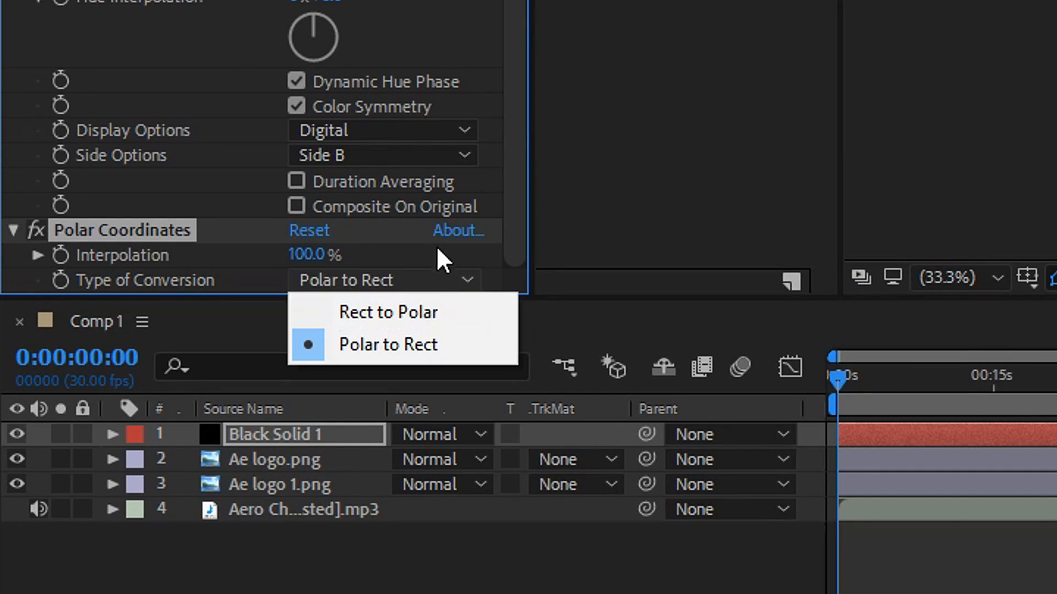
{"action": "left_click", "coordinate": [410, 319]}
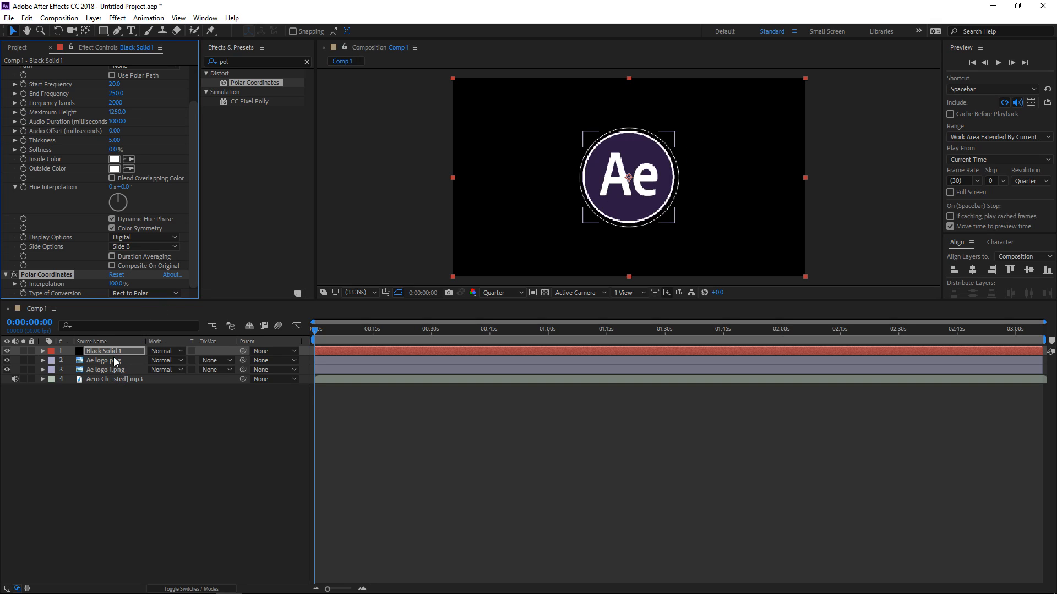
- Scale the black solid down so its ring meets the logo's edge, and place it beneath both Ae logo layers
{"action": "key", "text": "s"}
{"action": "left_click", "coordinate": [182, 361]}
{"action": "type", "text": "9"}
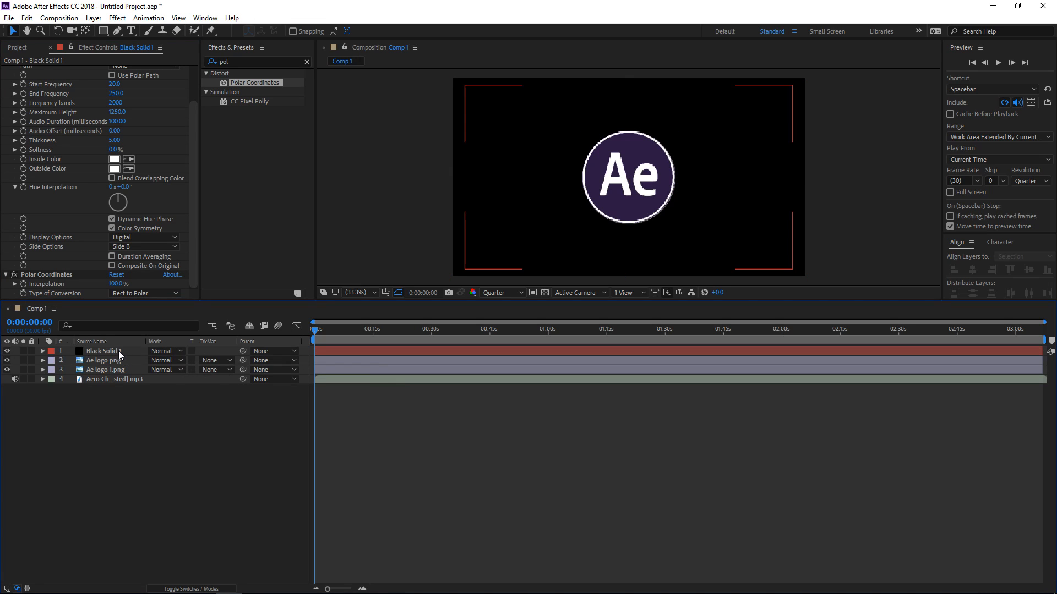
{"action": "left_click_drag", "start_coordinate": [108, 350], "coordinate": [100, 369]}
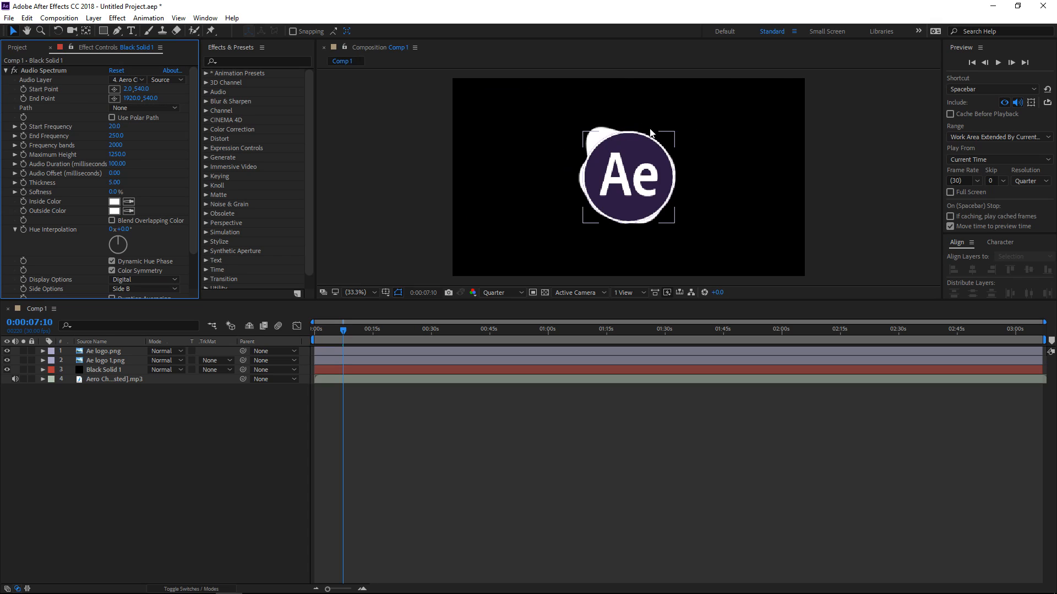
- Apply the Mirror effect to the black solid and set its Reflection Center X value to 960
{"action": "left_click", "coordinate": [256, 61]}
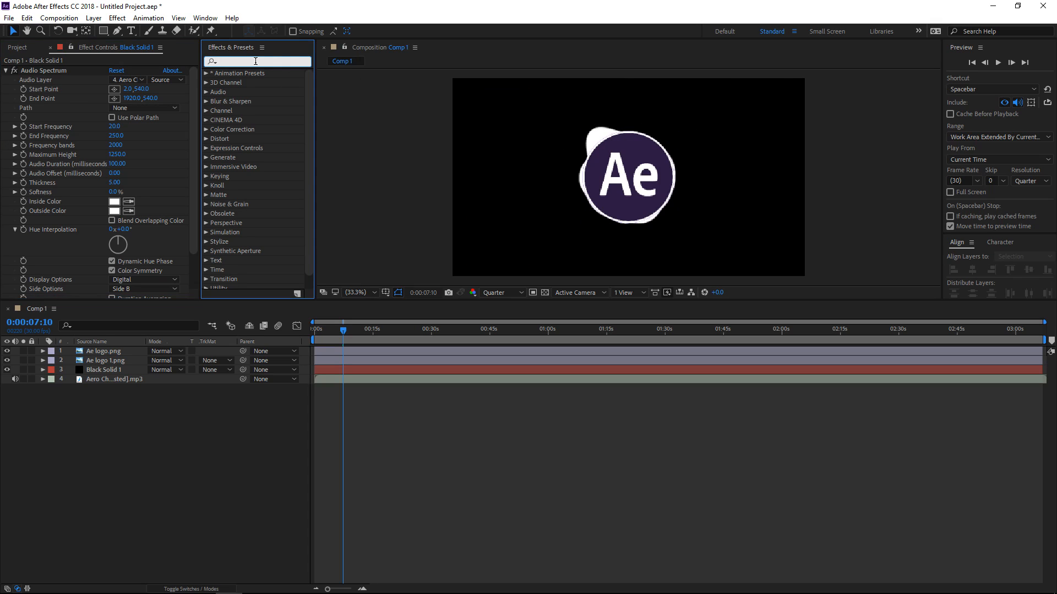
{"action": "type", "text": "mirr"}
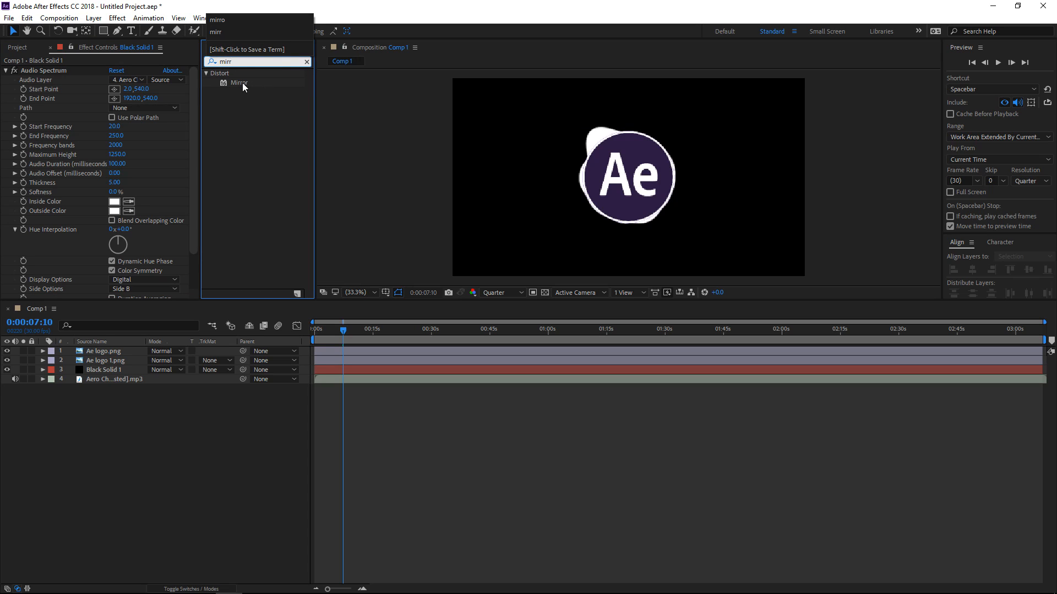
{"action": "left_click_drag", "start_coordinate": [242, 82], "coordinate": [91, 370]}
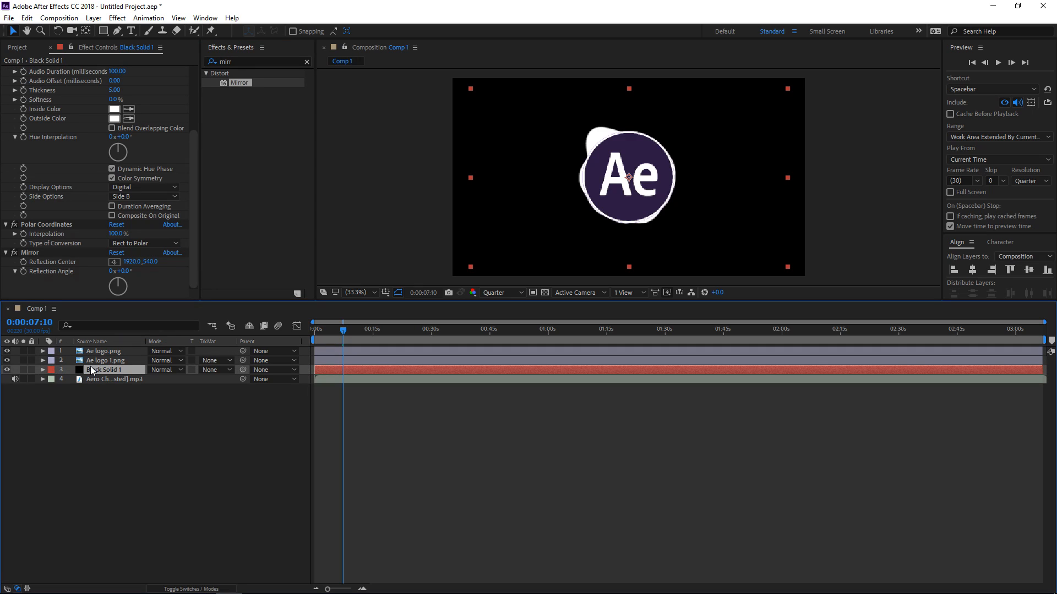
{"action": "left_click", "coordinate": [139, 262]}
{"action": "type", "text": "960"}
{"action": "key", "text": "Return"}
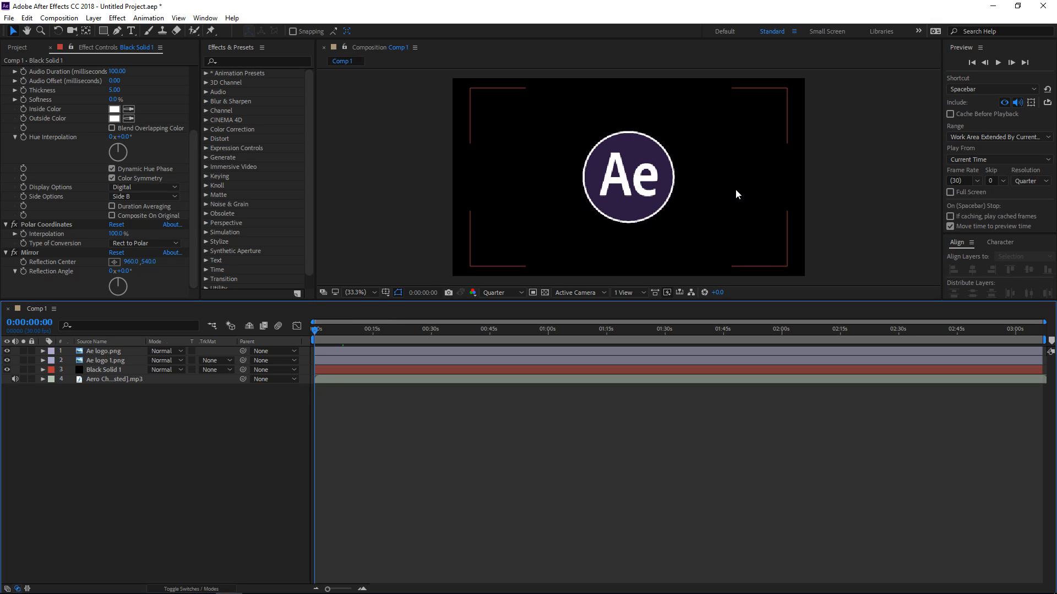
- Convert the mp3 layer's audio to keyframes
{"action": "left_click", "coordinate": [129, 380]}
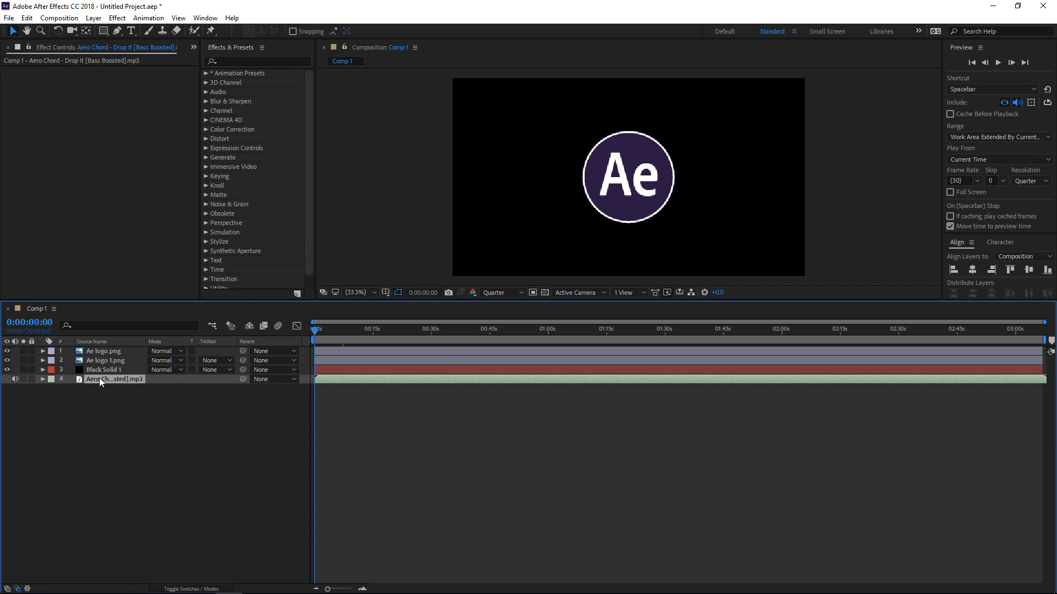
{"action": "right_click", "coordinate": [99, 379]}
{"action": "mouse_move", "coordinate": [160, 304]}
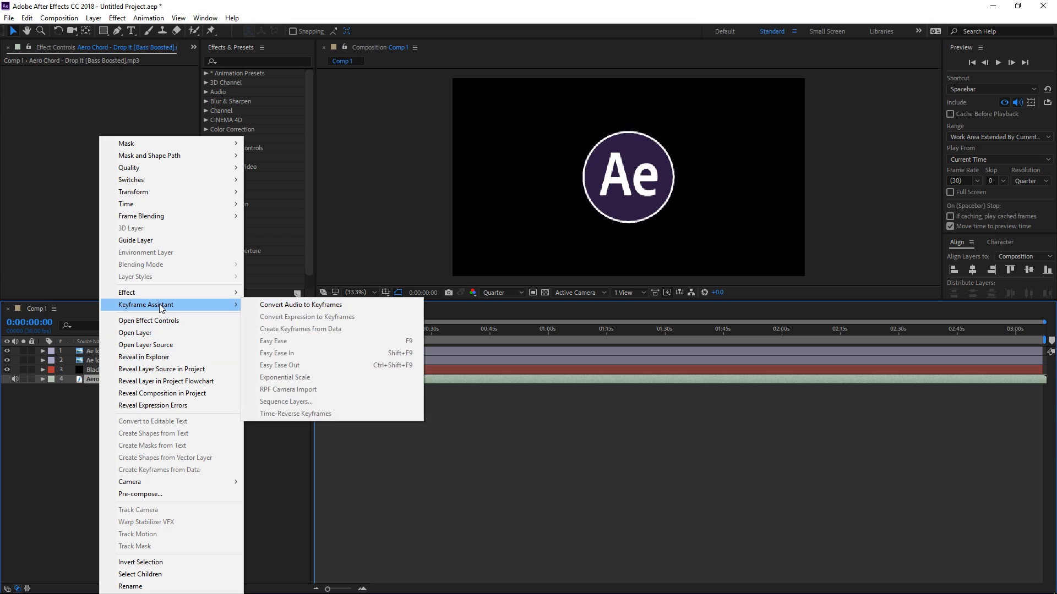
{"action": "left_click", "coordinate": [284, 306]}
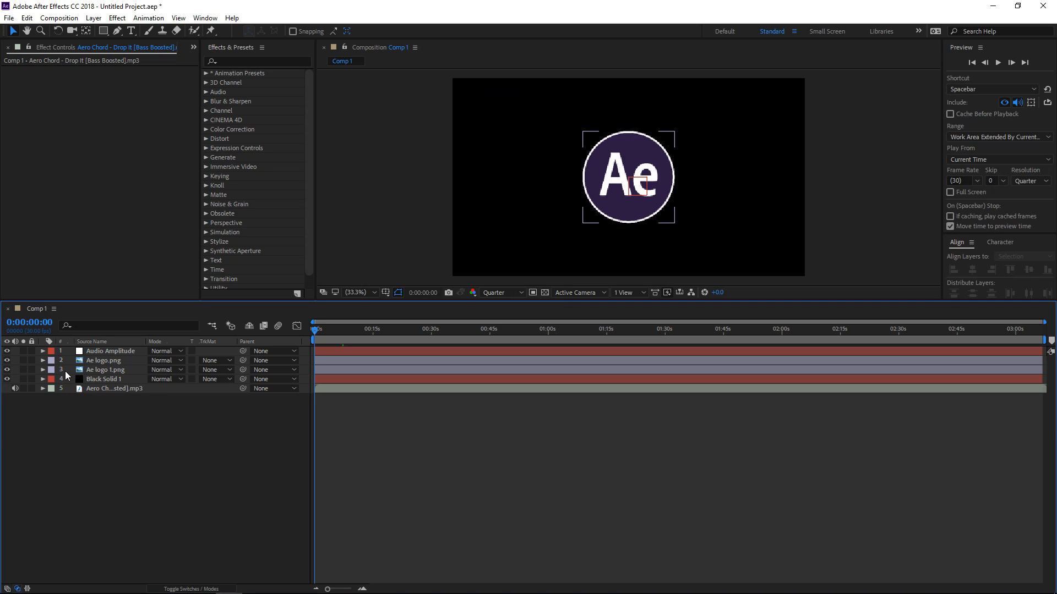
- Delete the Left Channel and Right Channel effects from the Audio Amplitude layer and reveal the Both Channels slider
{"action": "left_click", "coordinate": [43, 352]}
{"action": "left_click", "coordinate": [52, 361]}
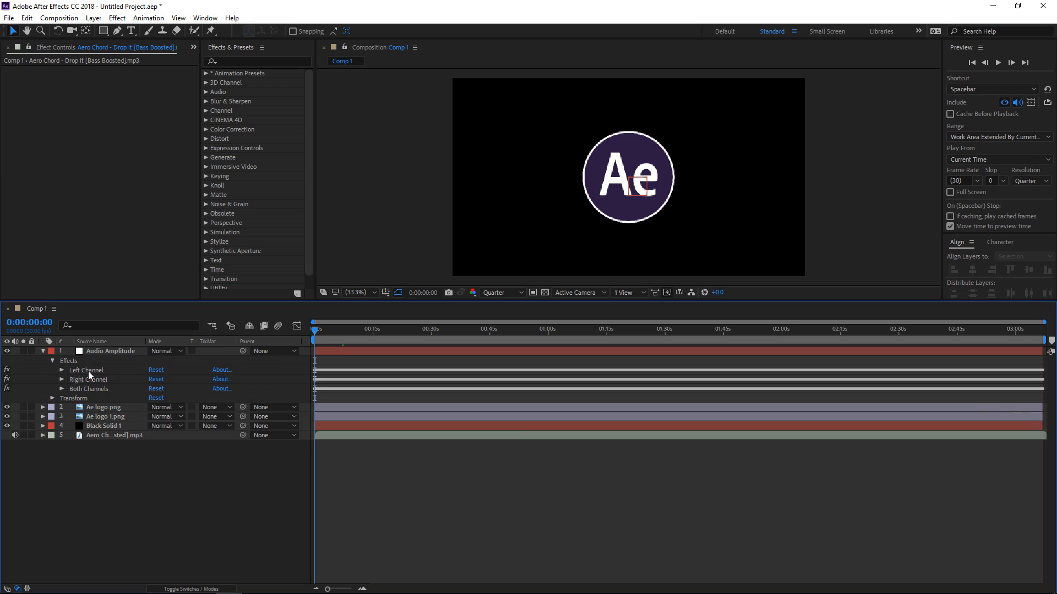
{"action": "left_click", "coordinate": [88, 371]}
{"action": "left_click", "coordinate": [88, 380], "text": "shift"}
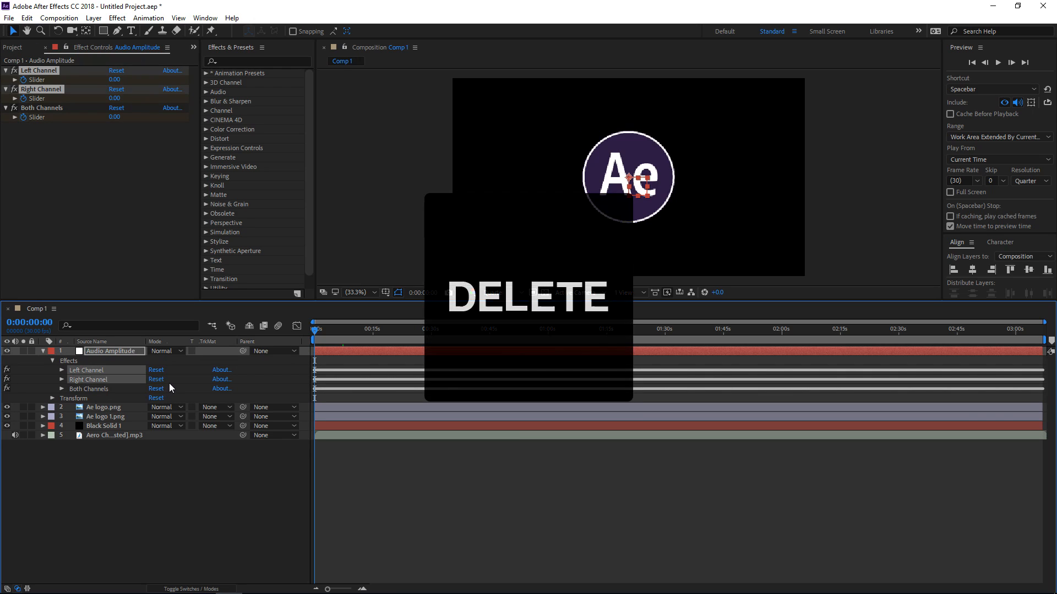
{"action": "key", "text": "Delete"}
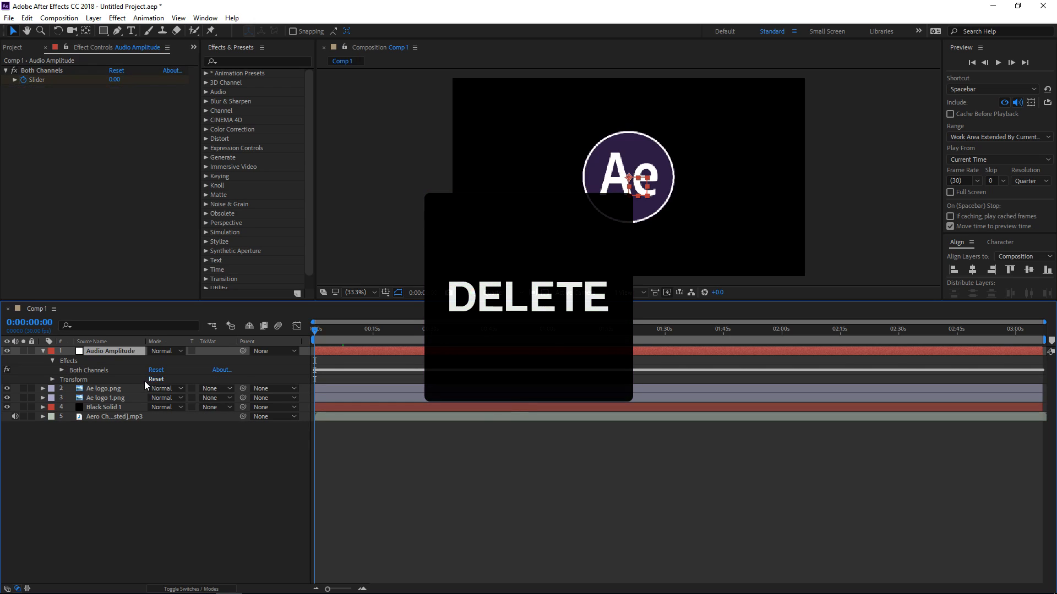
{"action": "left_click", "coordinate": [61, 370]}
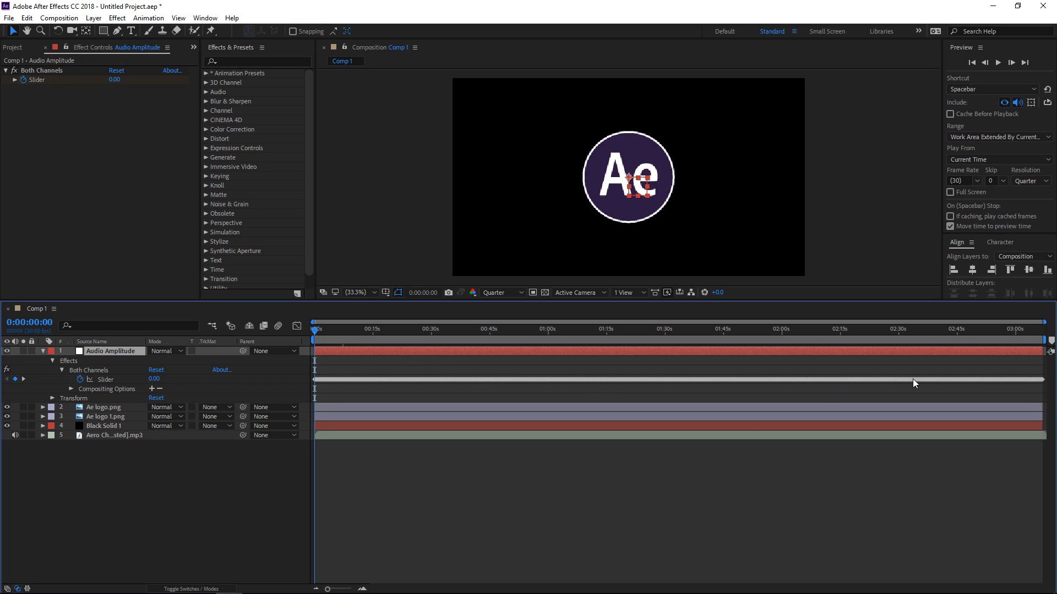
- Create an adjustment layer and apply the Magnify distort effect to it
{"action": "left_click", "coordinate": [174, 473]}
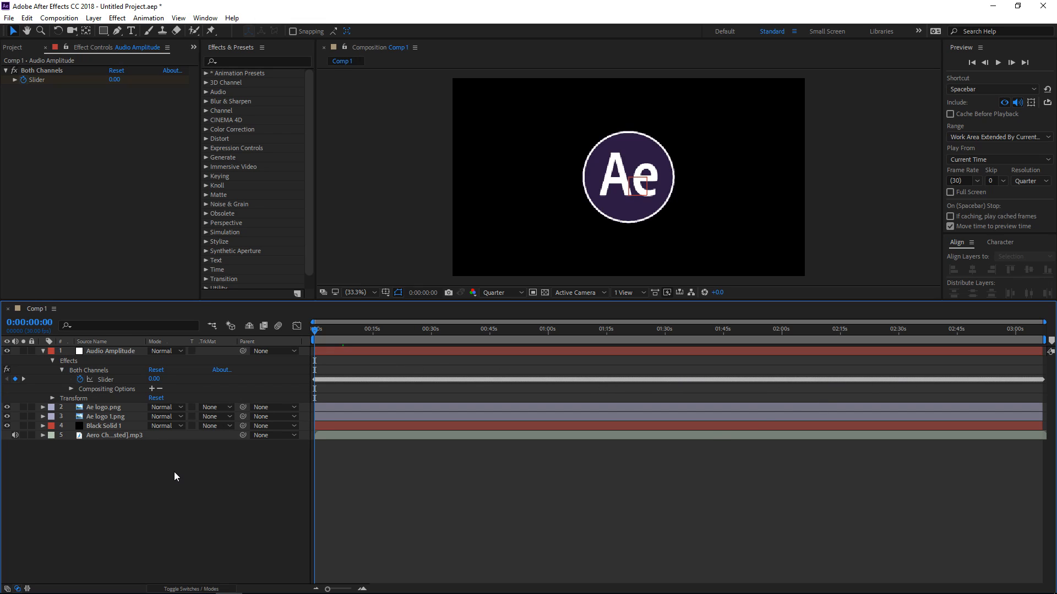
{"action": "right_click", "coordinate": [137, 463]}
{"action": "mouse_move", "coordinate": [191, 469]}
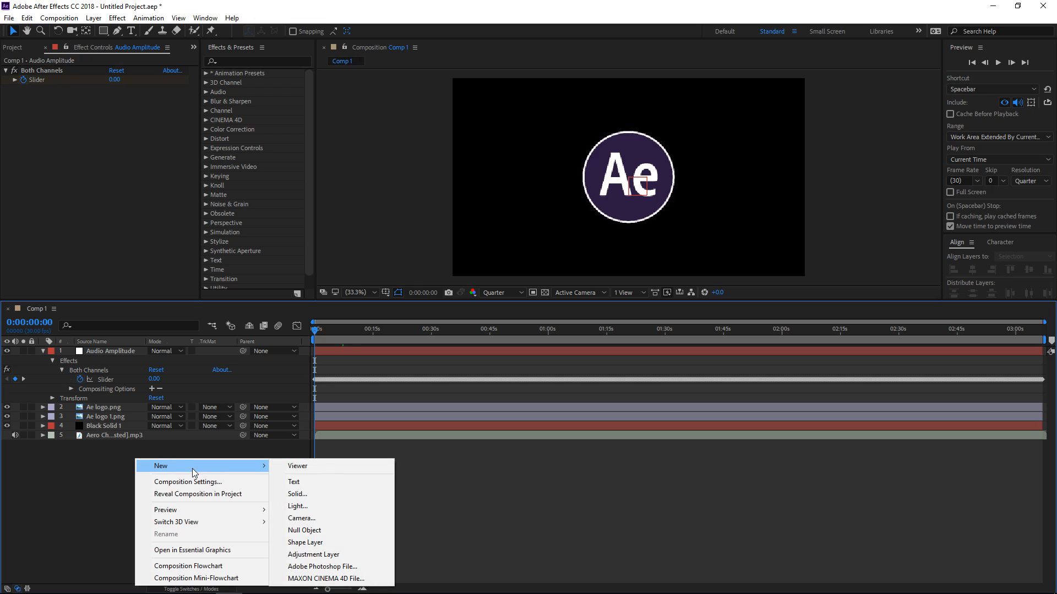
{"action": "left_click", "coordinate": [314, 555]}
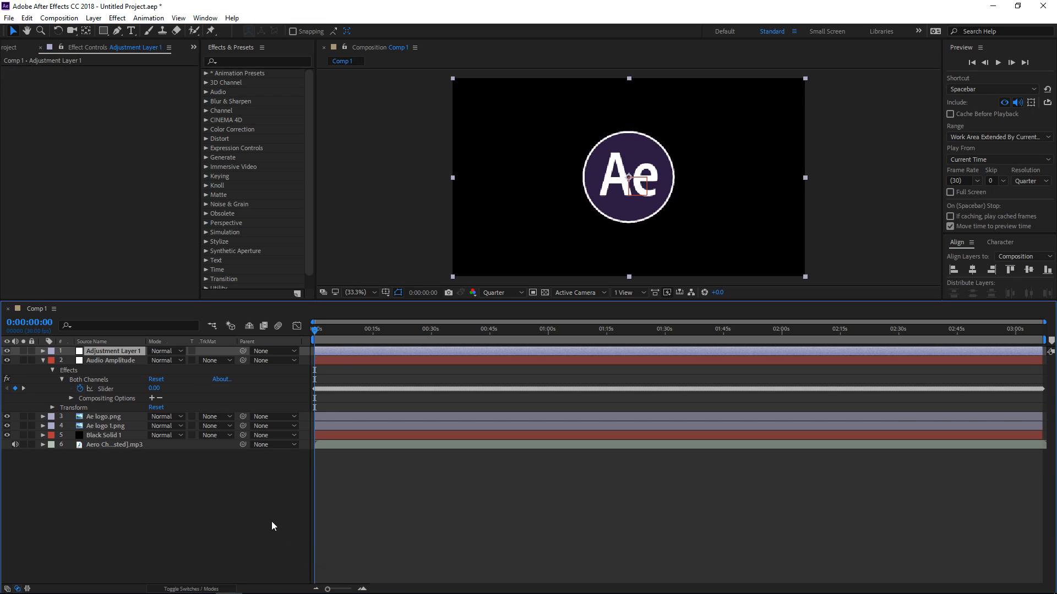
{"action": "left_click", "coordinate": [235, 61]}
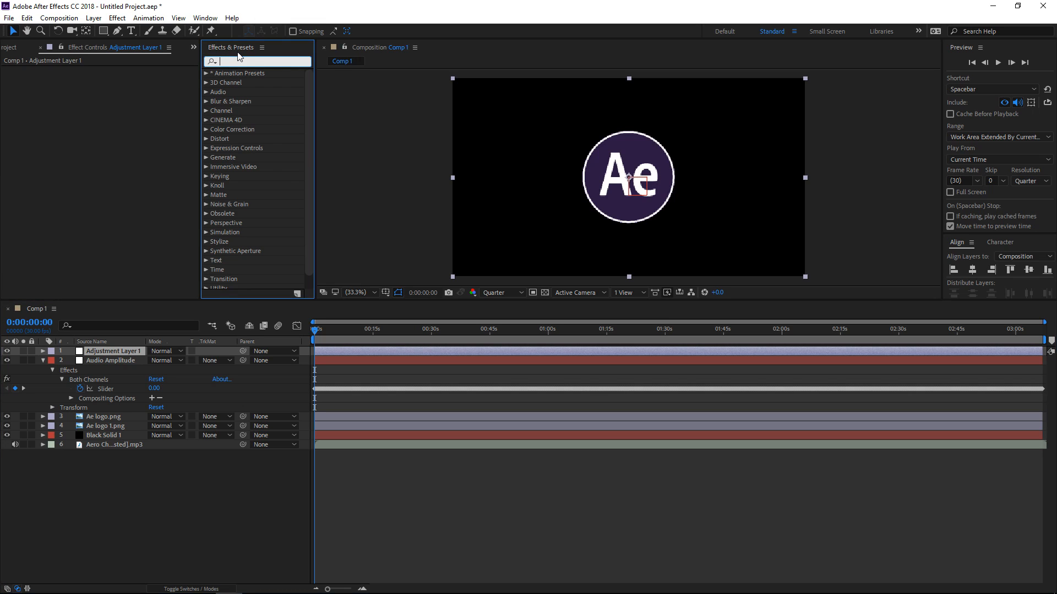
{"action": "type", "text": "mag"}
{"action": "left_click_drag", "start_coordinate": [242, 176], "coordinate": [100, 183]}
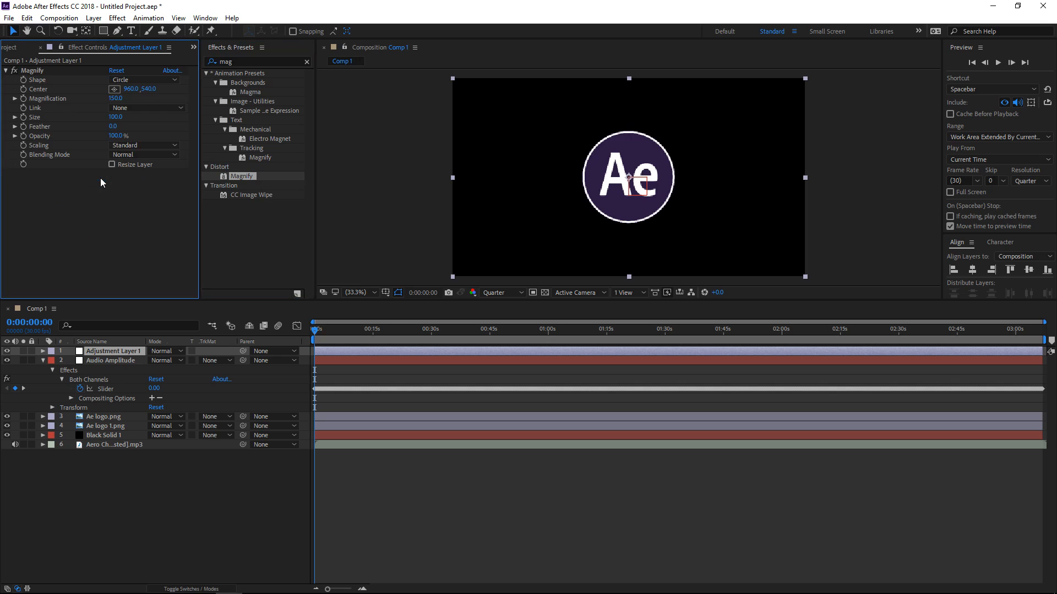
- Set the Magnify effect's Size to 1100 and its Magnification to 100
{"action": "left_click", "coordinate": [115, 117]}
{"action": "type", "text": "1100"}
{"action": "key", "text": "shift+Tab"}
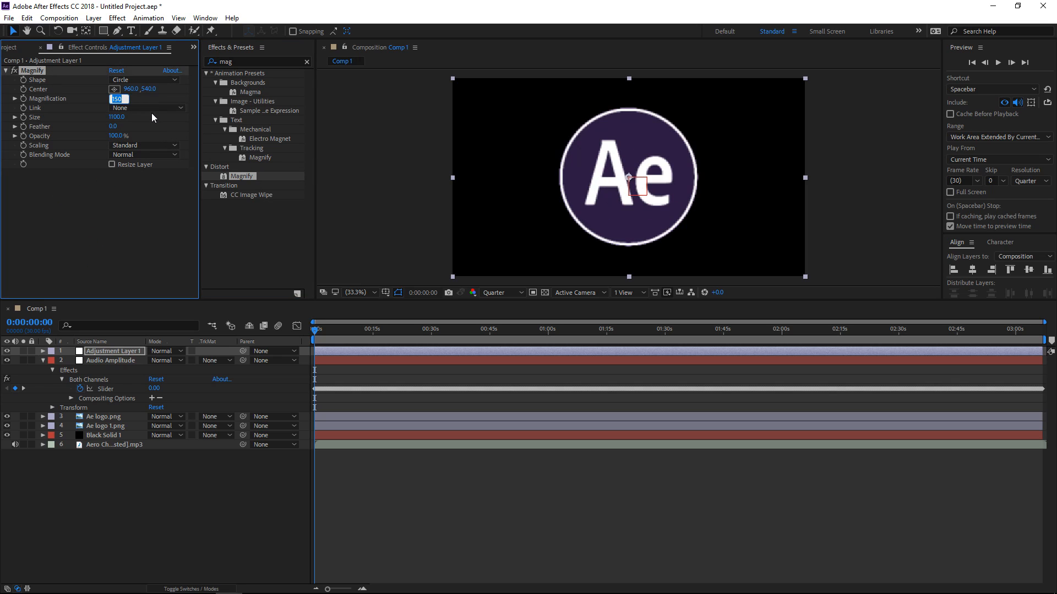
{"action": "type", "text": "100"}
{"action": "key", "text": "Return"}
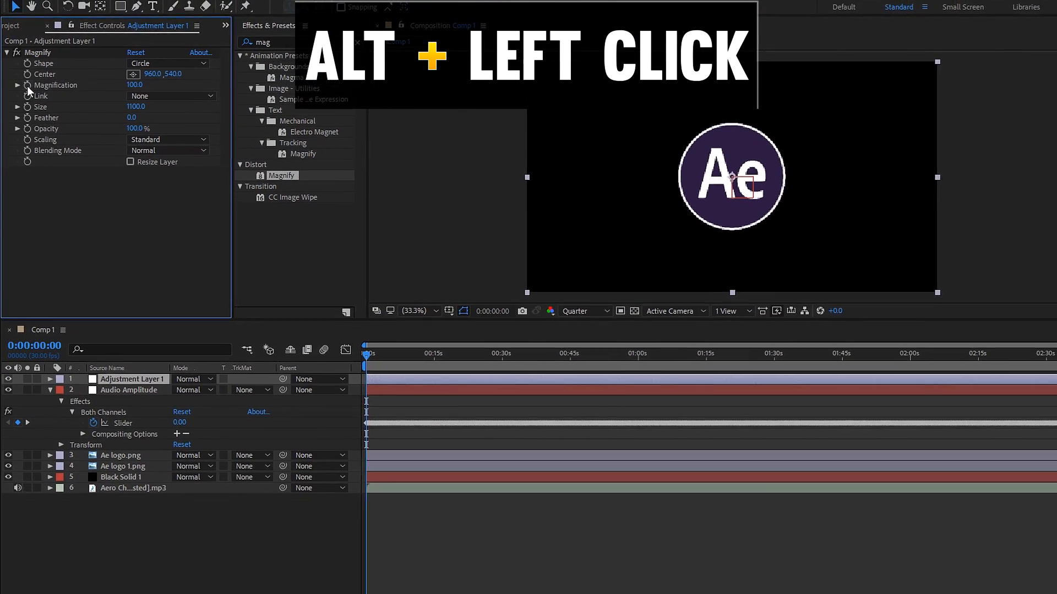
- Give Magnification an expression adding 100 to Audio Amplitude's Both Channels slider multiplied by 0.5
{"action": "left_click", "coordinate": [27, 85], "text": "alt"}
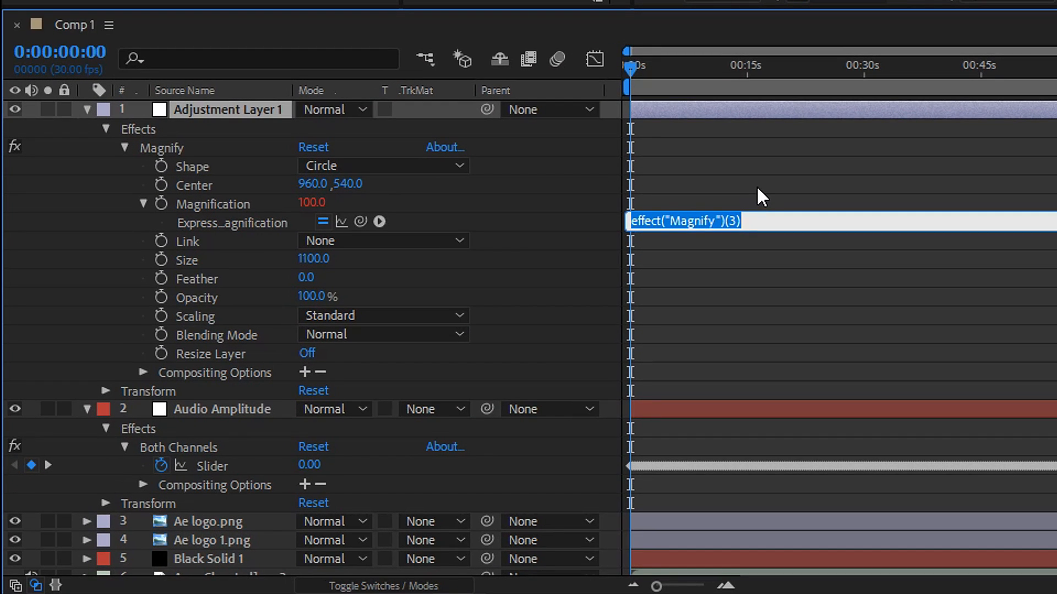
{"action": "key", "text": "BackSpace"}
{"action": "type", "text": "100+"}
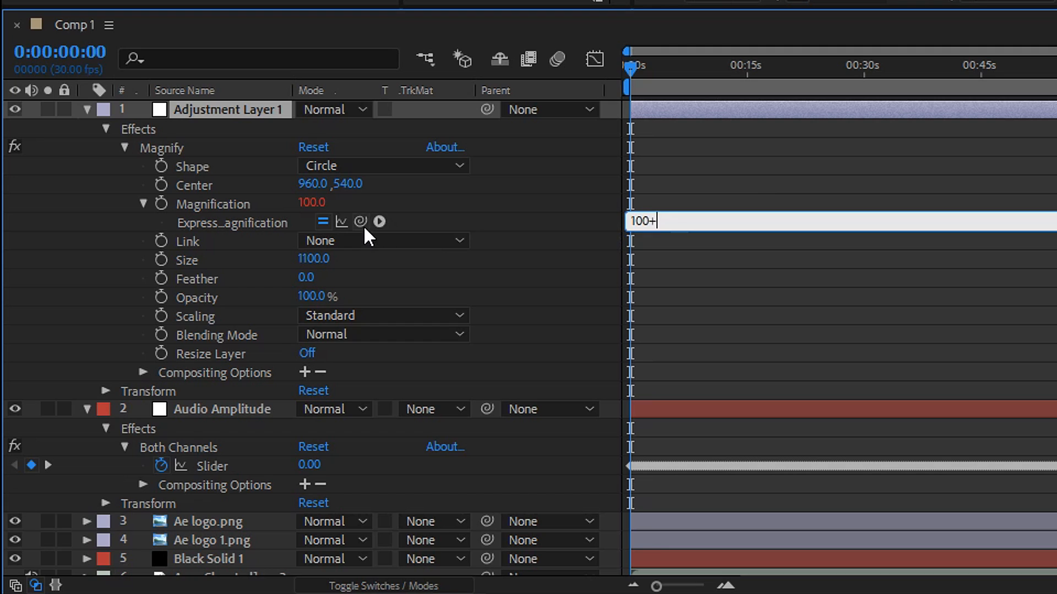
{"action": "left_click_drag", "start_coordinate": [360, 220], "coordinate": [218, 465]}
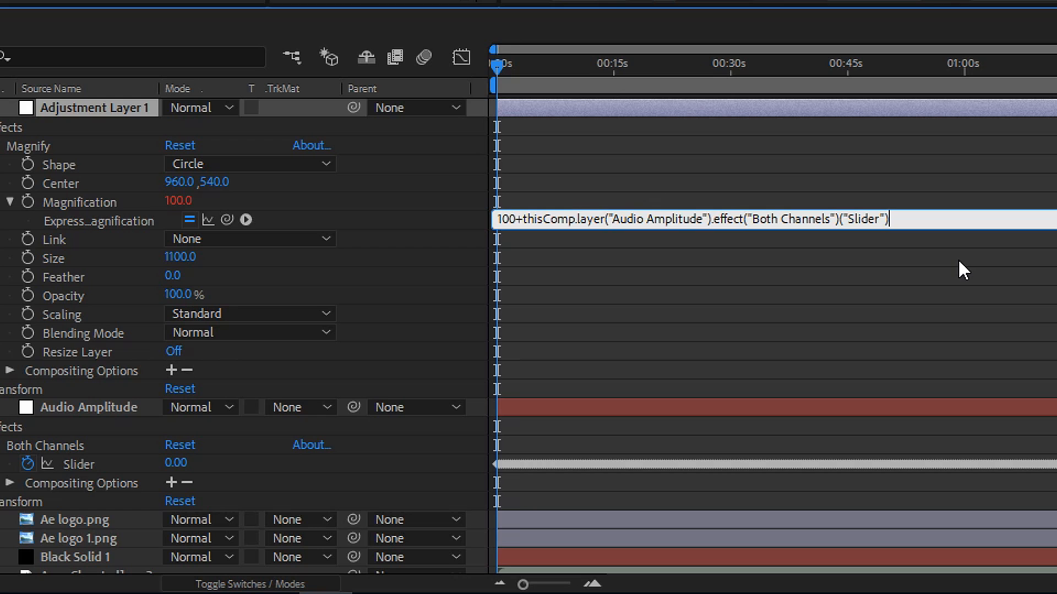
{"action": "type", "text": "*0.5"}
{"action": "left_click", "coordinate": [895, 268]}
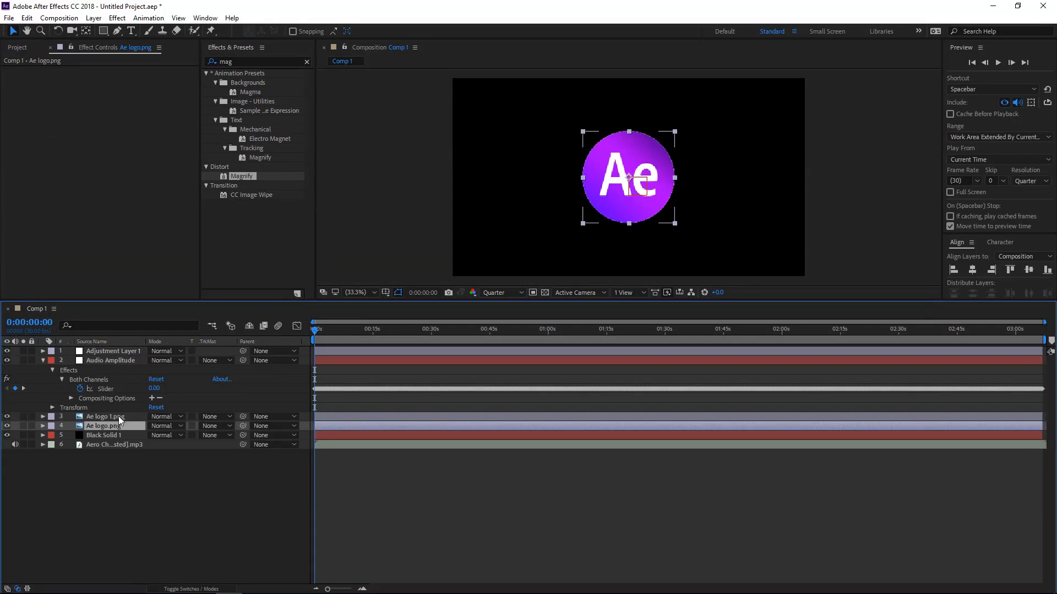
- Set the opacity of the Ae logo 1.png layer to 0%
{"action": "left_click", "coordinate": [124, 416]}
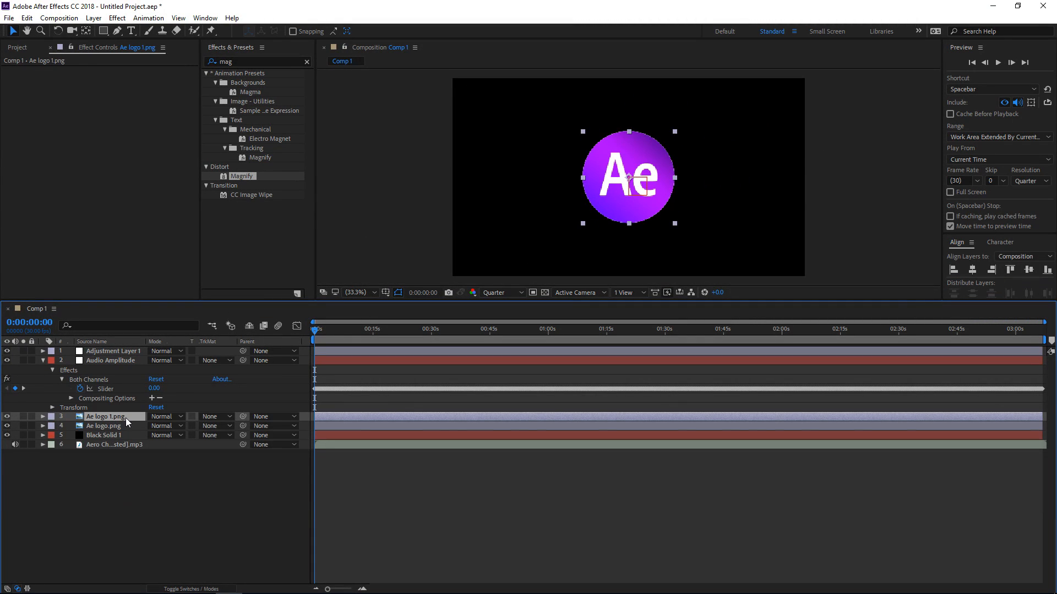
{"action": "key", "text": "t"}
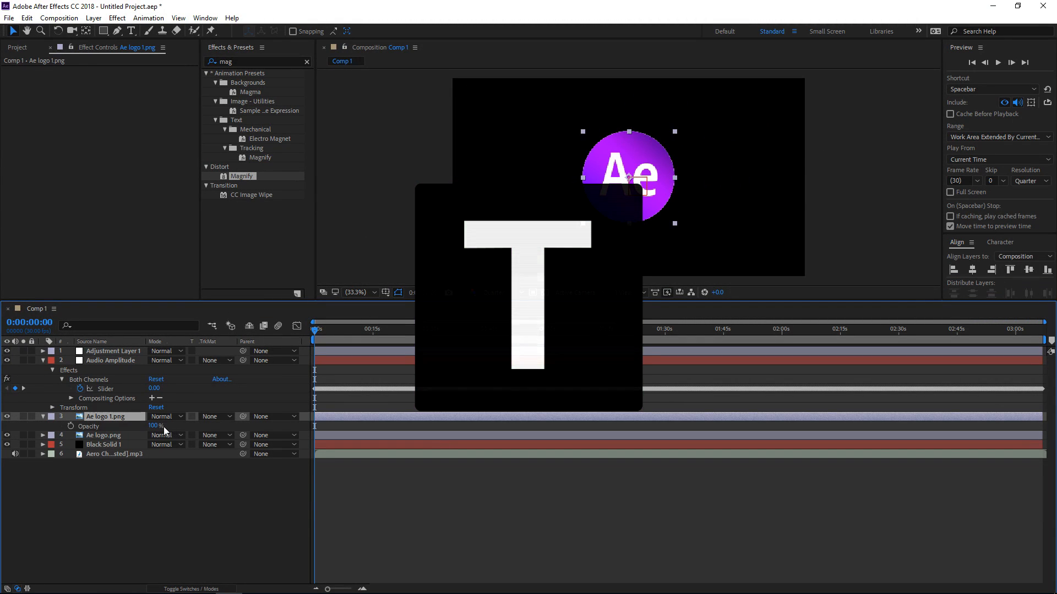
{"action": "left_click", "coordinate": [155, 426]}
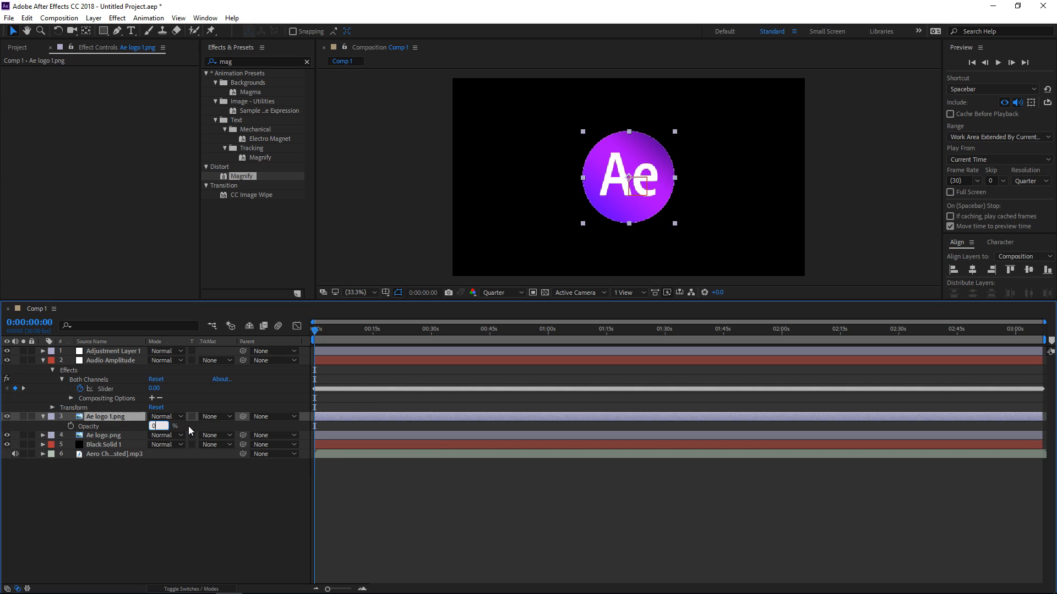
{"action": "left_click", "coordinate": [188, 426]}
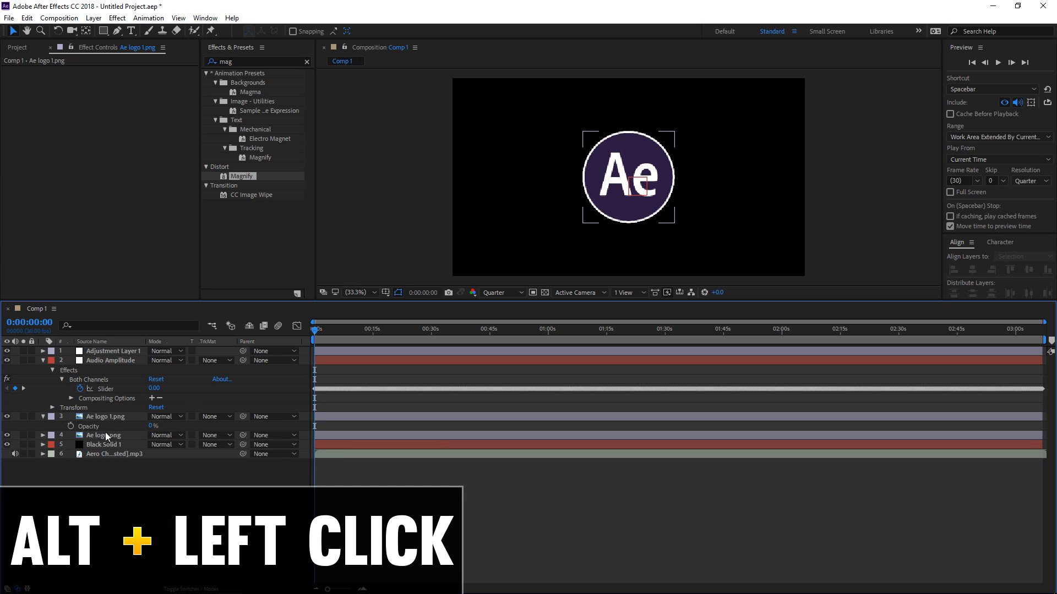
- Add an opacity expression to Ae logo 1.png that sums 0 and Audio Amplitude's Both Channels slider
{"action": "left_click", "coordinate": [70, 425], "text": "alt"}
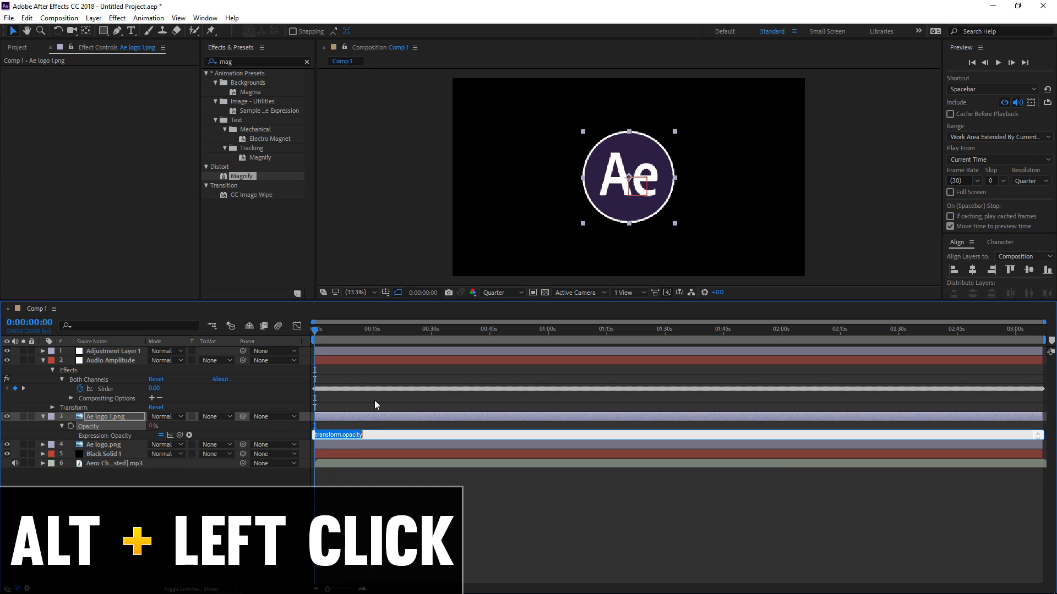
{"action": "type", "text": "0+"}
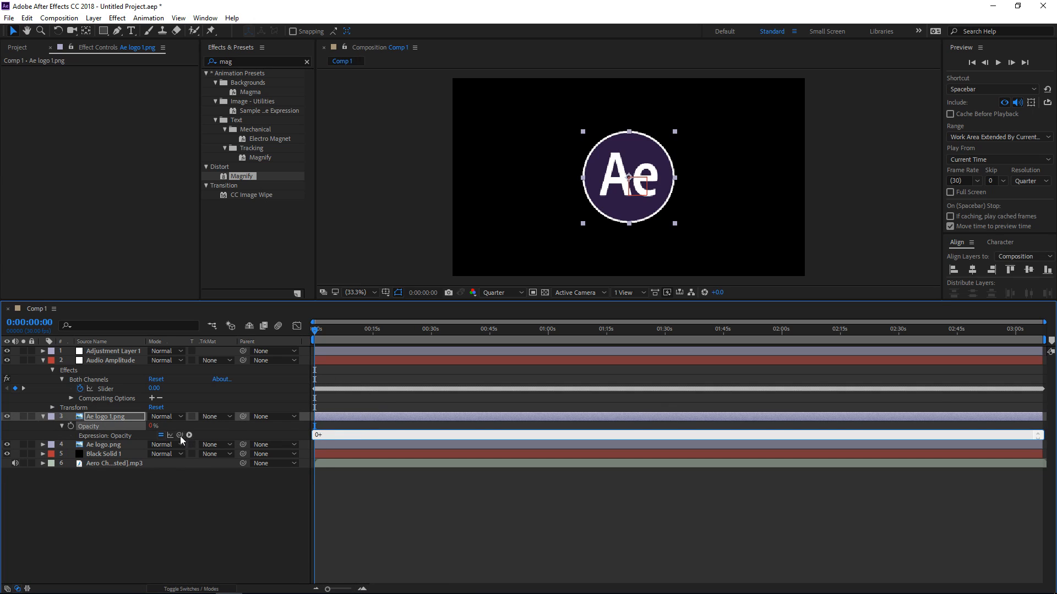
{"action": "left_click_drag", "start_coordinate": [180, 436], "coordinate": [108, 388]}
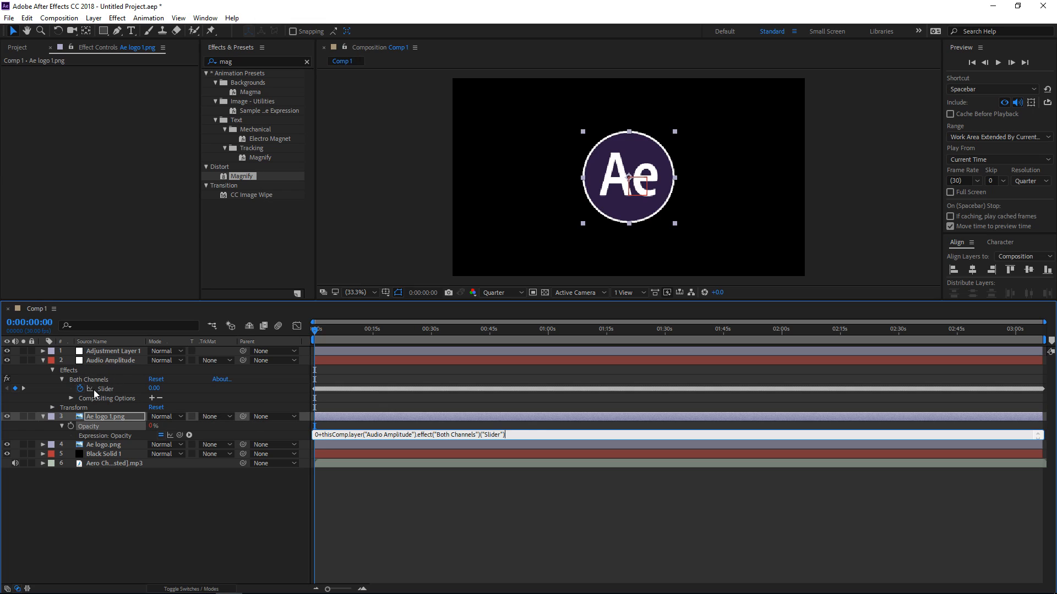
{"action": "left_click", "coordinate": [358, 475]}
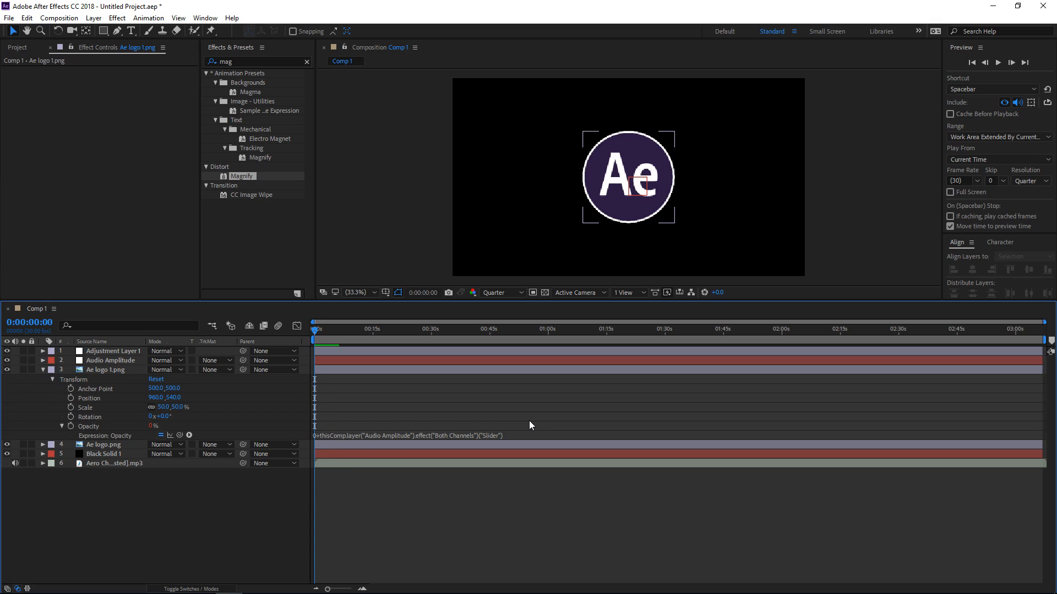
- Append *2 to the opacity expression of Ae logo 1.png to multiply the slider value
{"action": "left_click", "coordinate": [498, 436]}
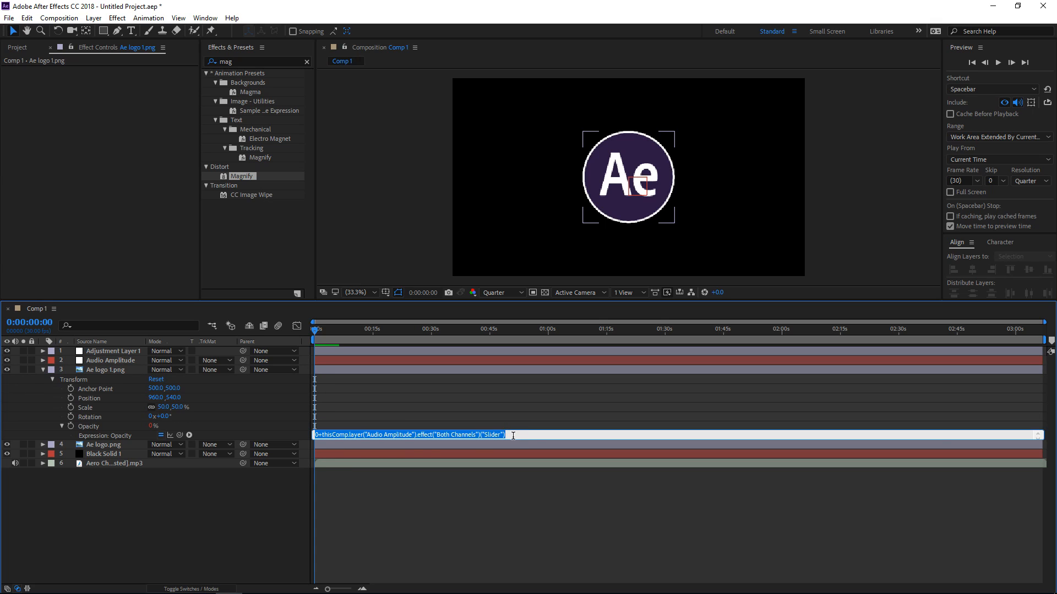
{"action": "left_click", "coordinate": [513, 436]}
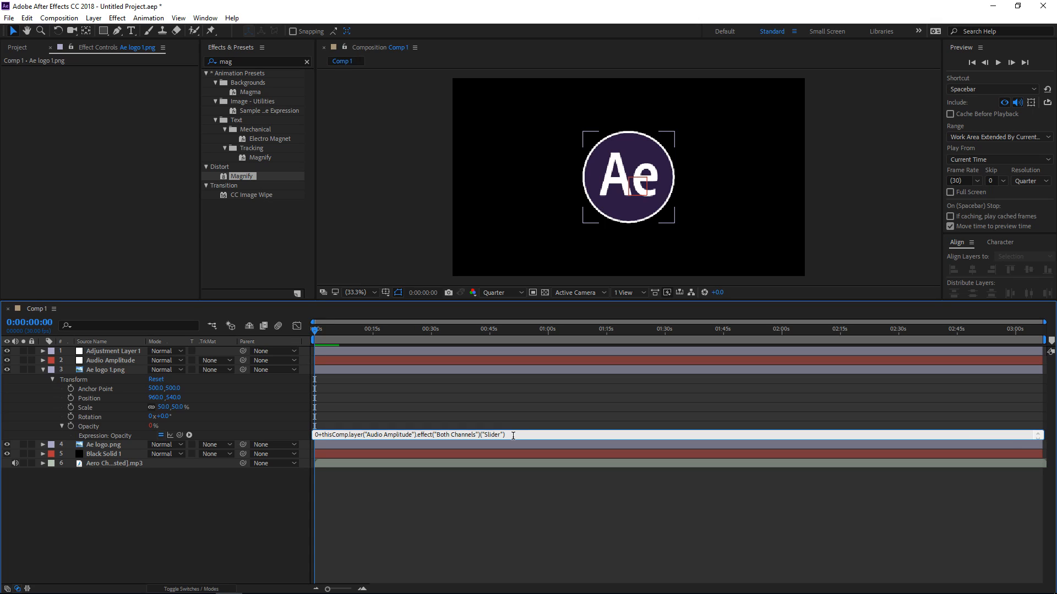
{"action": "type", "text": "*2"}
{"action": "key", "text": "shift+Left"}
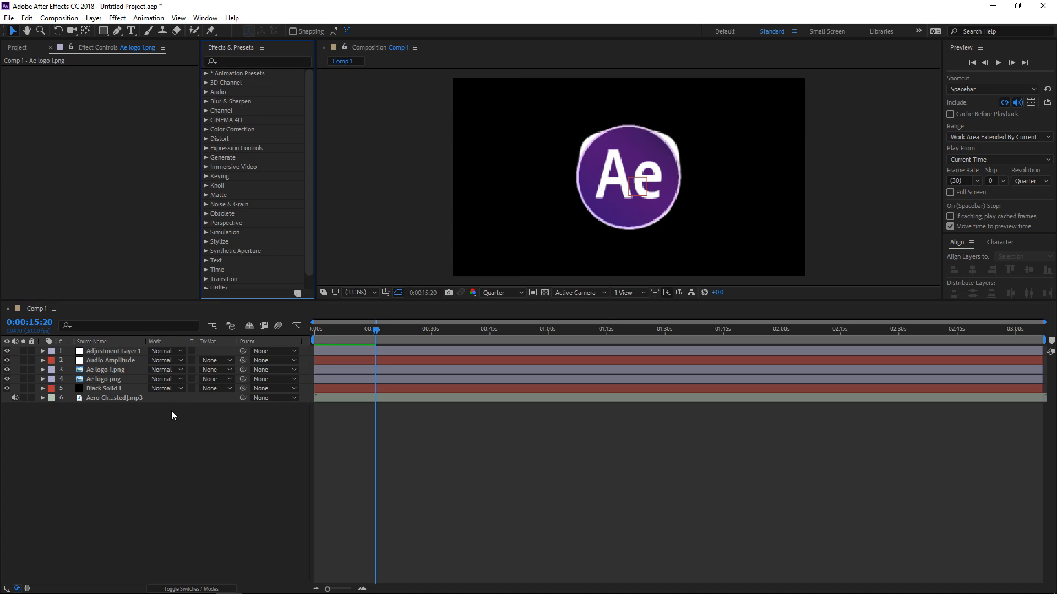
- Pre-compose all six layers of Comp 1 into a composition named Logo Bounce
{"action": "left_click", "coordinate": [110, 399], "text": "shift"}
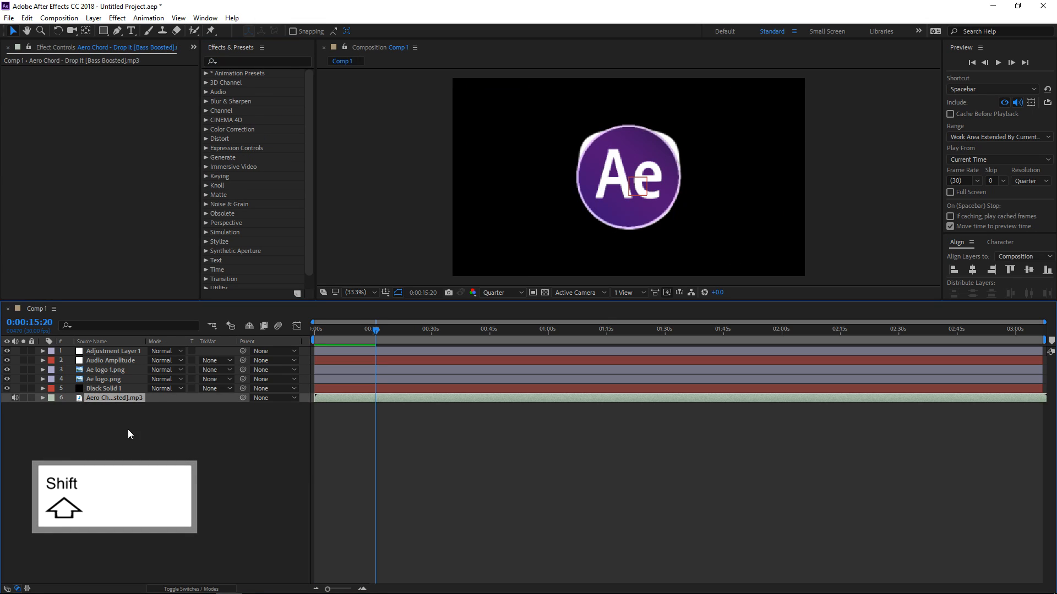
{"action": "left_click", "coordinate": [97, 351], "text": "shift"}
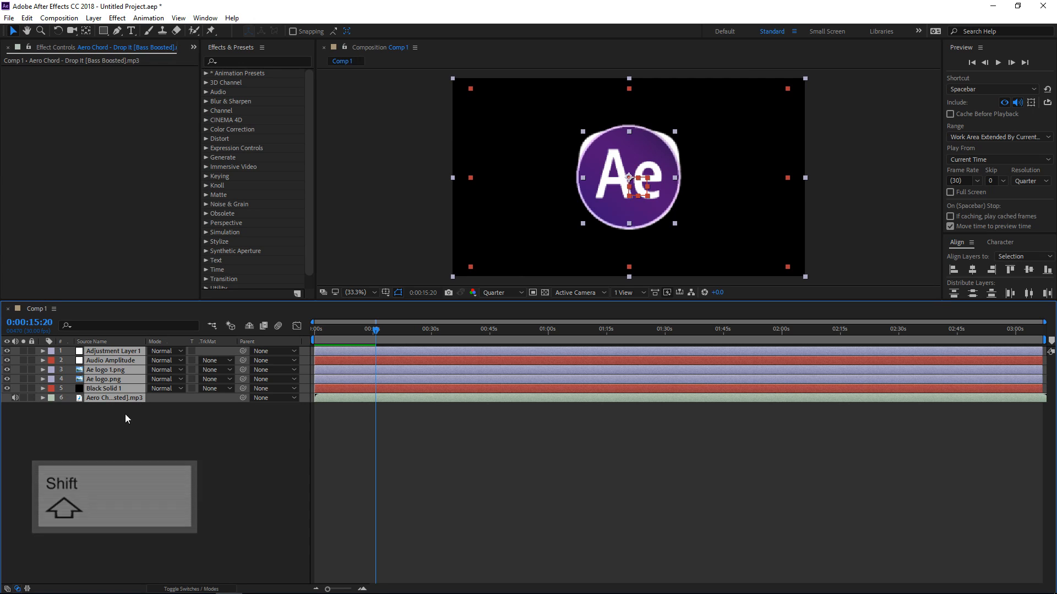
{"action": "right_click", "coordinate": [108, 378]}
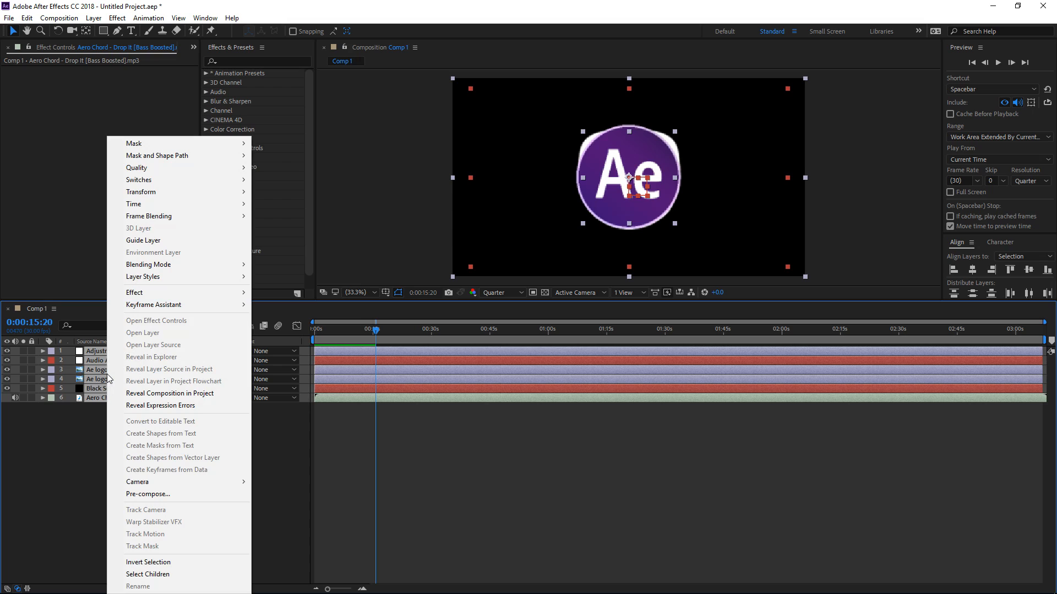
{"action": "left_click", "coordinate": [158, 494]}
{"action": "type", "text": "Logo Bounce"}
{"action": "left_click", "coordinate": [559, 375]}
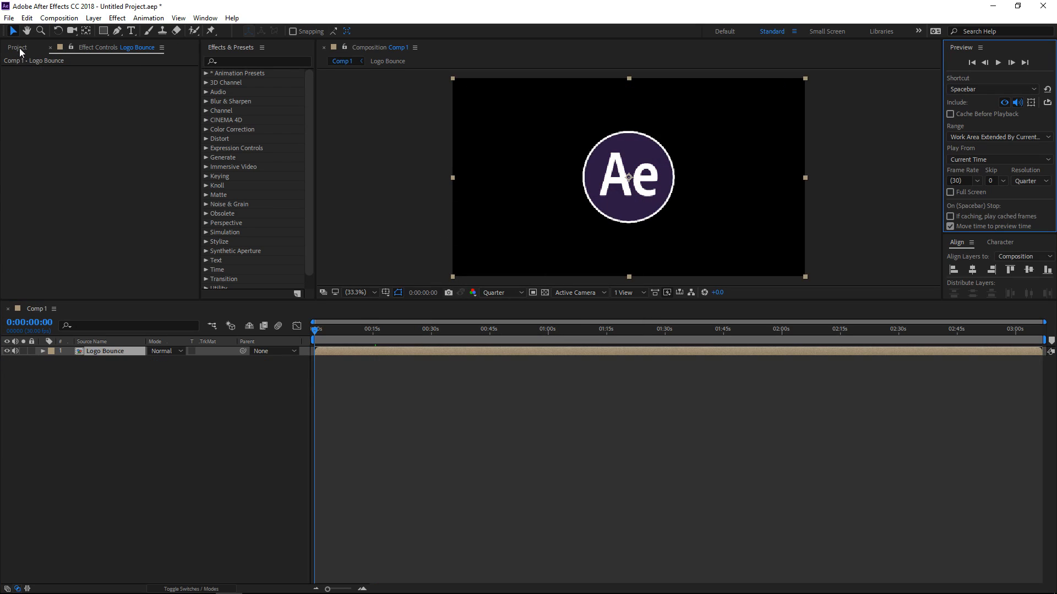
- Place the pexels car photo beneath the Logo Bounce layer and set its scale to 80%
{"action": "left_click", "coordinate": [17, 48]}
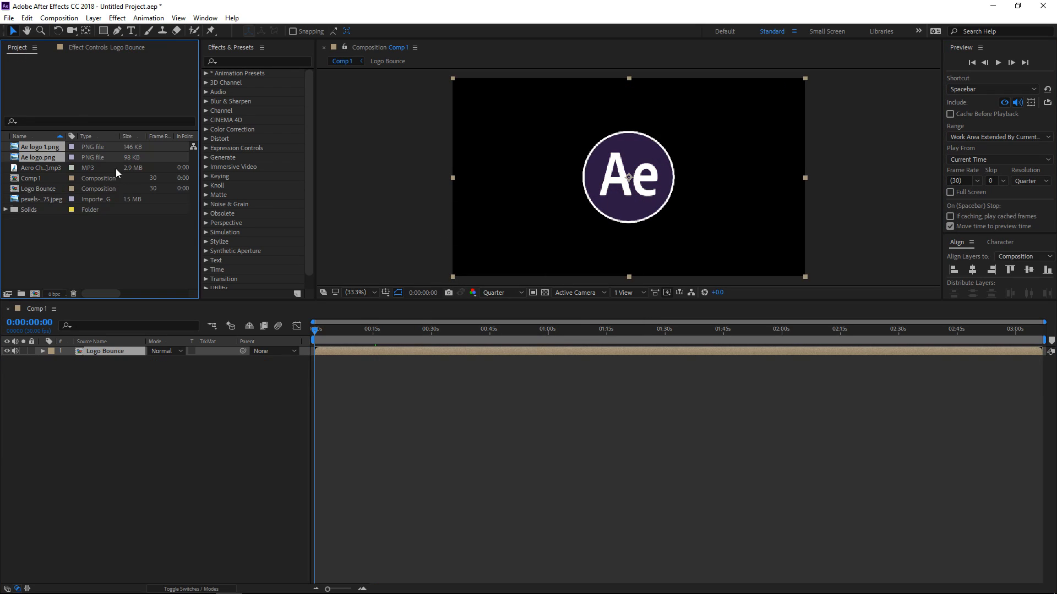
{"action": "left_click", "coordinate": [38, 197]}
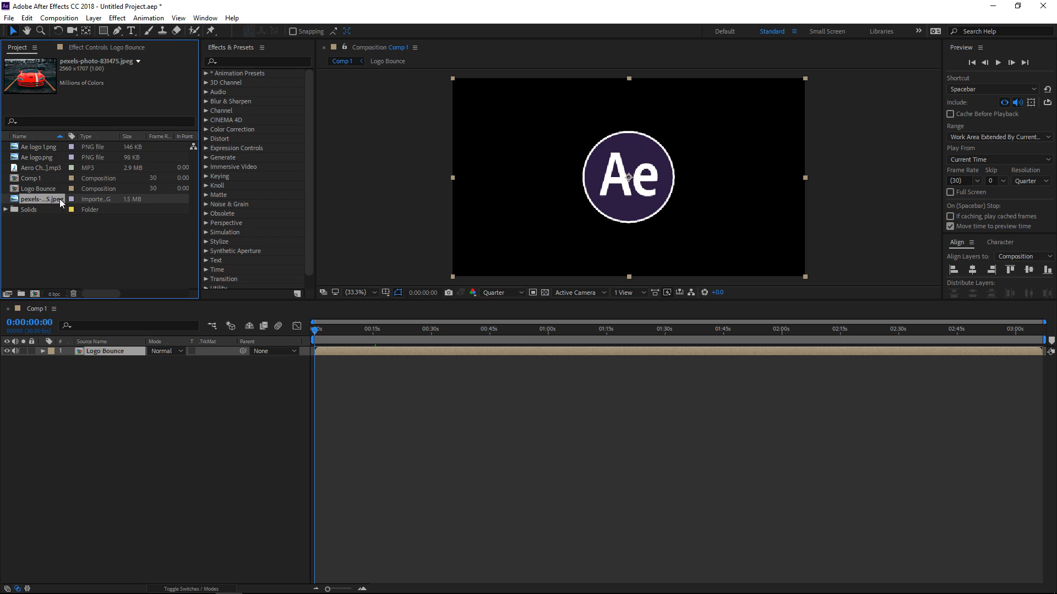
{"action": "left_click_drag", "start_coordinate": [126, 353], "coordinate": [119, 387]}
{"action": "key", "text": "s"}
{"action": "left_click", "coordinate": [183, 370]}
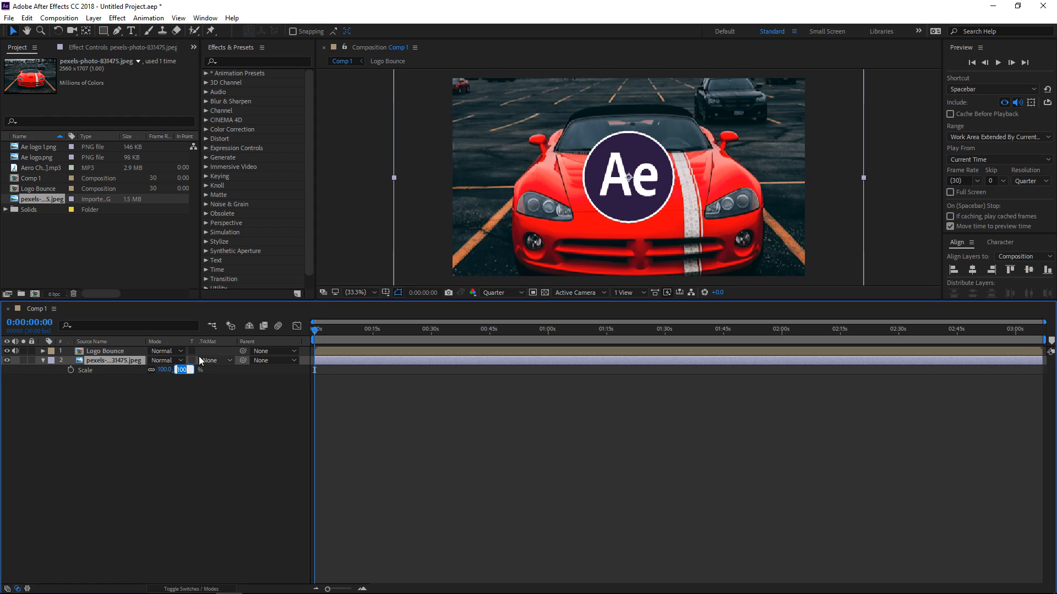
{"action": "type", "text": "80"}
{"action": "key", "text": "Return"}
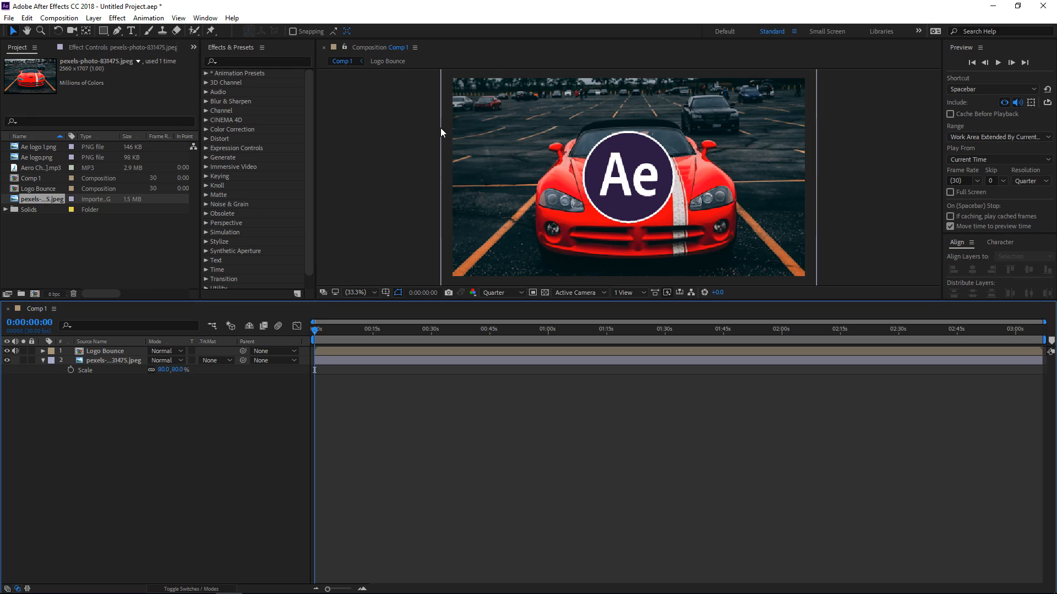
- Search the effects for "wigg" and add an adjustment layer between Logo Bounce and the car photo
{"action": "left_click", "coordinate": [246, 61]}
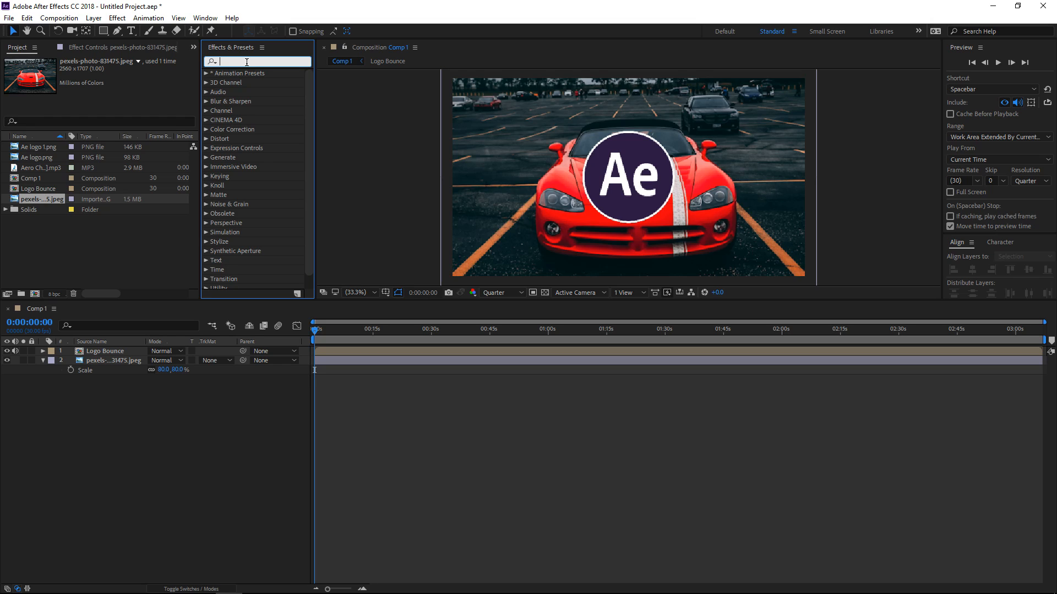
{"action": "type", "text": "wigg"}
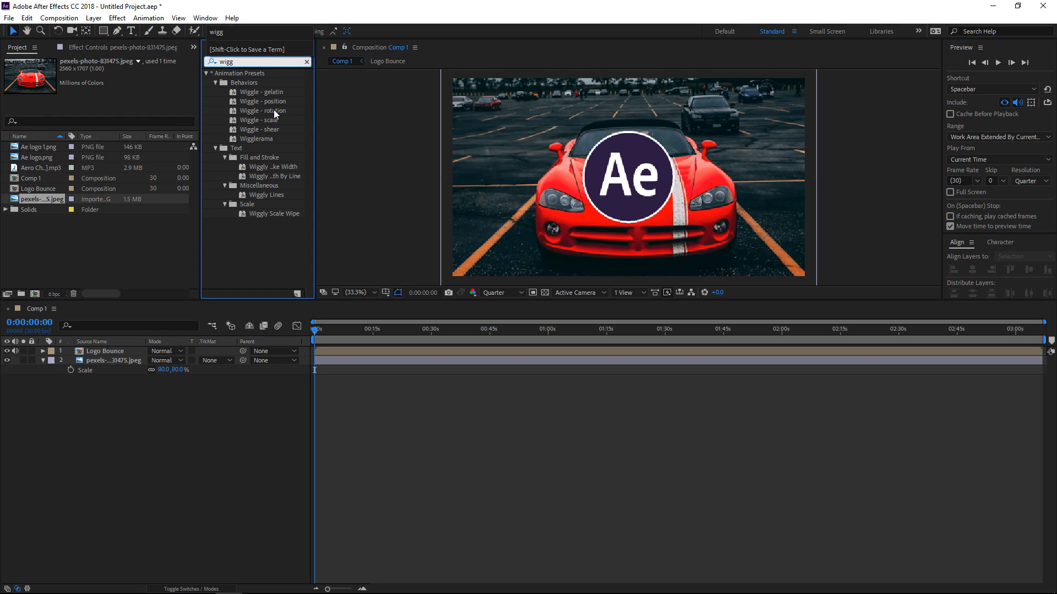
{"action": "left_click", "coordinate": [43, 360]}
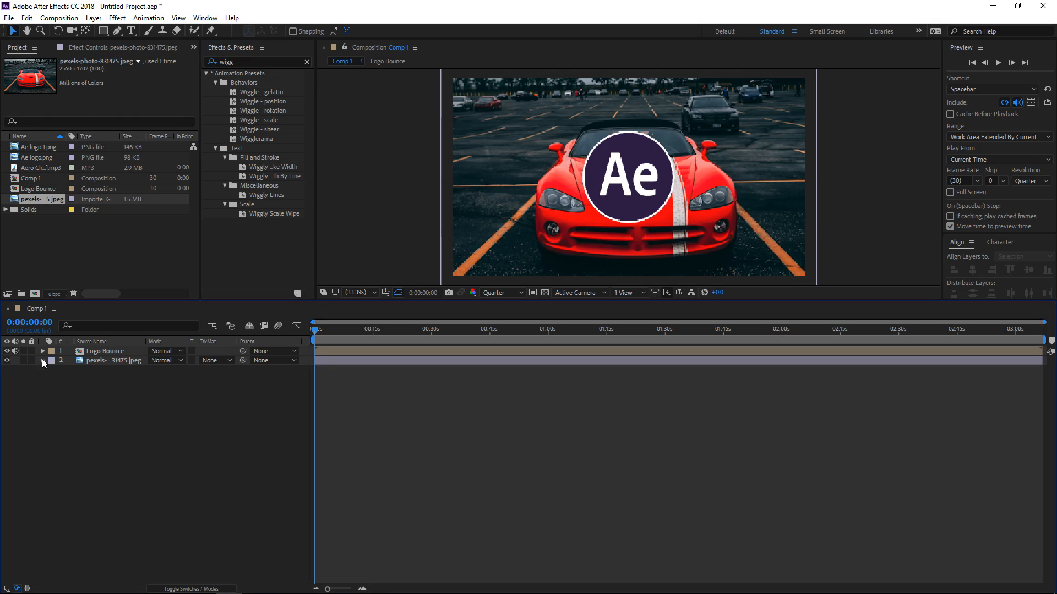
{"action": "right_click", "coordinate": [153, 409]}
{"action": "mouse_move", "coordinate": [176, 417]}
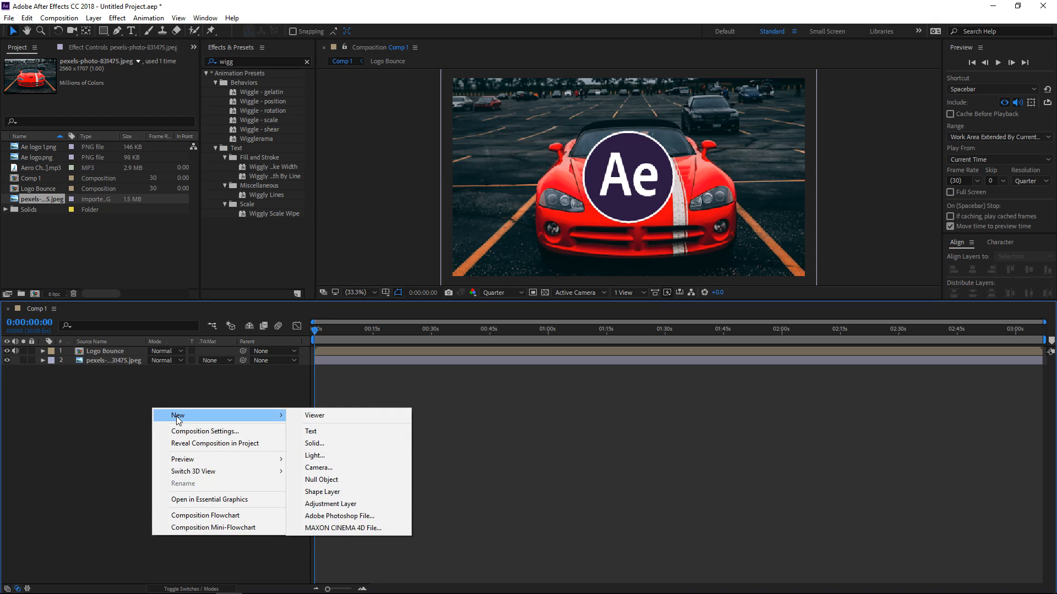
{"action": "left_click", "coordinate": [352, 504]}
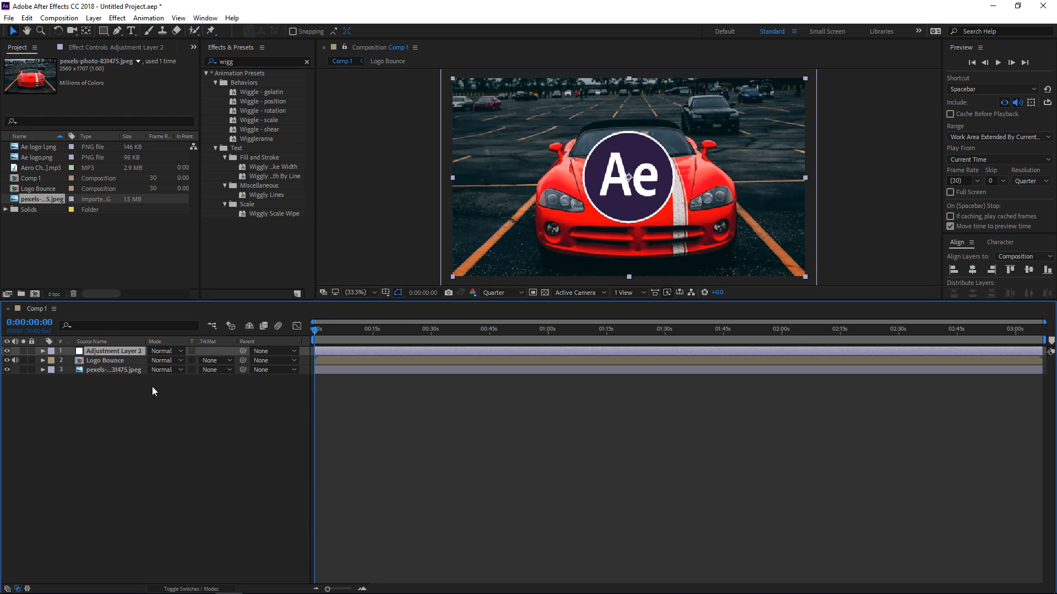
{"action": "left_click_drag", "start_coordinate": [108, 354], "coordinate": [96, 363]}
{"action": "left_click", "coordinate": [123, 387]}
- Convert Logo Bounce's audio to keyframes and move the resulting Audio Amplitude layer directly above the car photo
{"action": "left_click", "coordinate": [94, 352]}
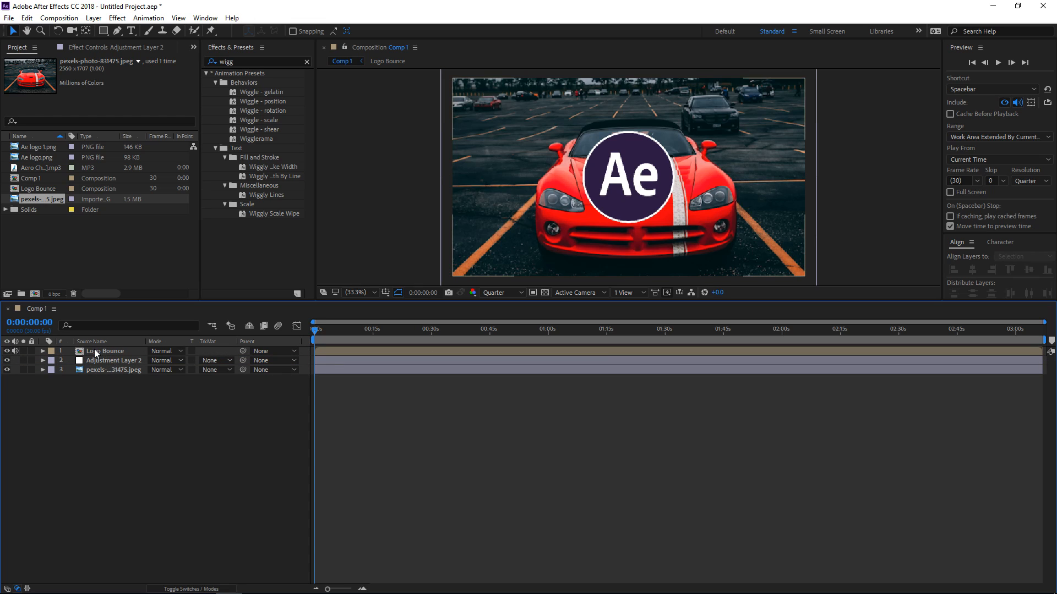
{"action": "right_click", "coordinate": [93, 351]}
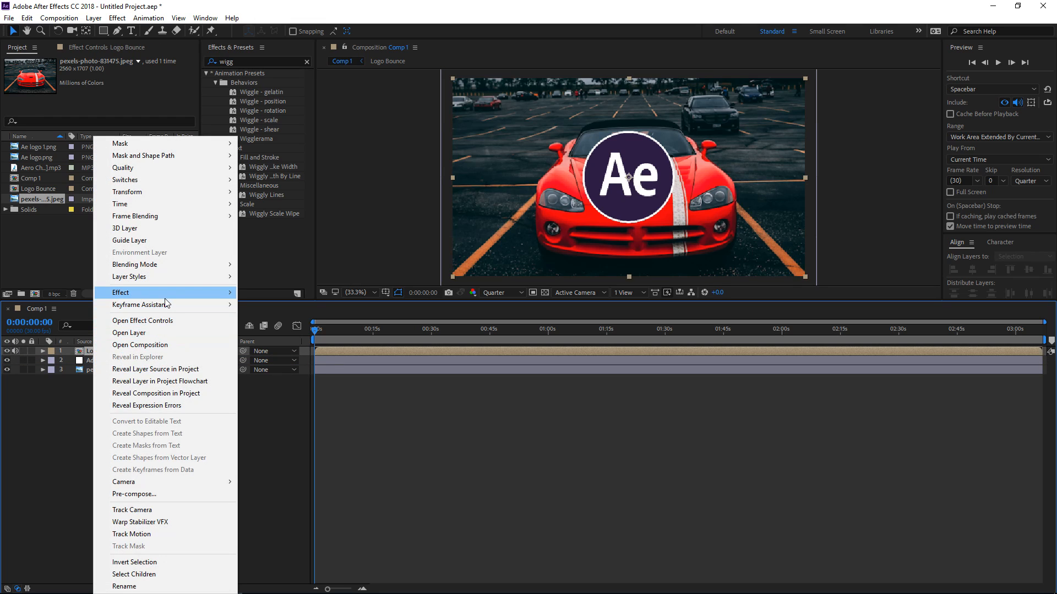
{"action": "mouse_move", "coordinate": [170, 306]}
{"action": "left_click", "coordinate": [260, 306]}
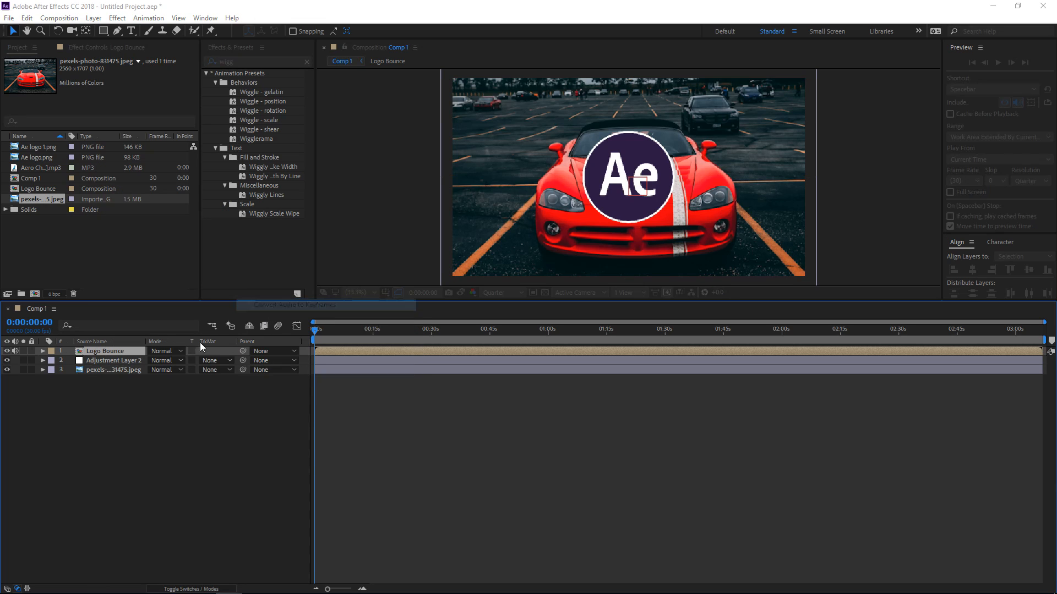
{"action": "left_click_drag", "start_coordinate": [114, 350], "coordinate": [110, 376]}
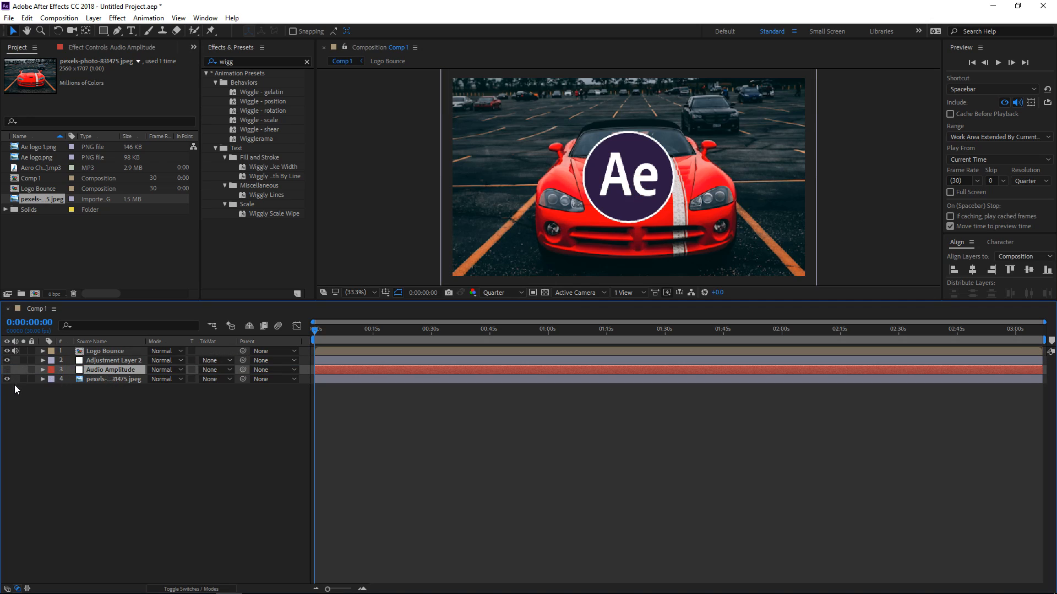
- Delete the Left Channel and Right Channel effects from the Audio Amplitude layer
{"action": "left_click", "coordinate": [43, 370]}
{"action": "left_click", "coordinate": [53, 379]}
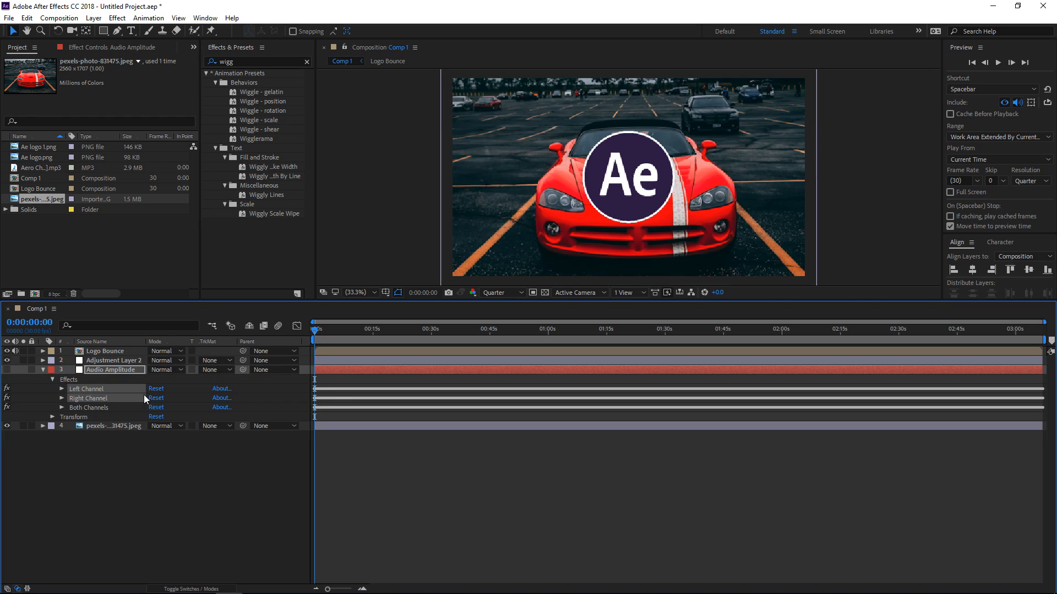
{"action": "key", "text": "Delete"}
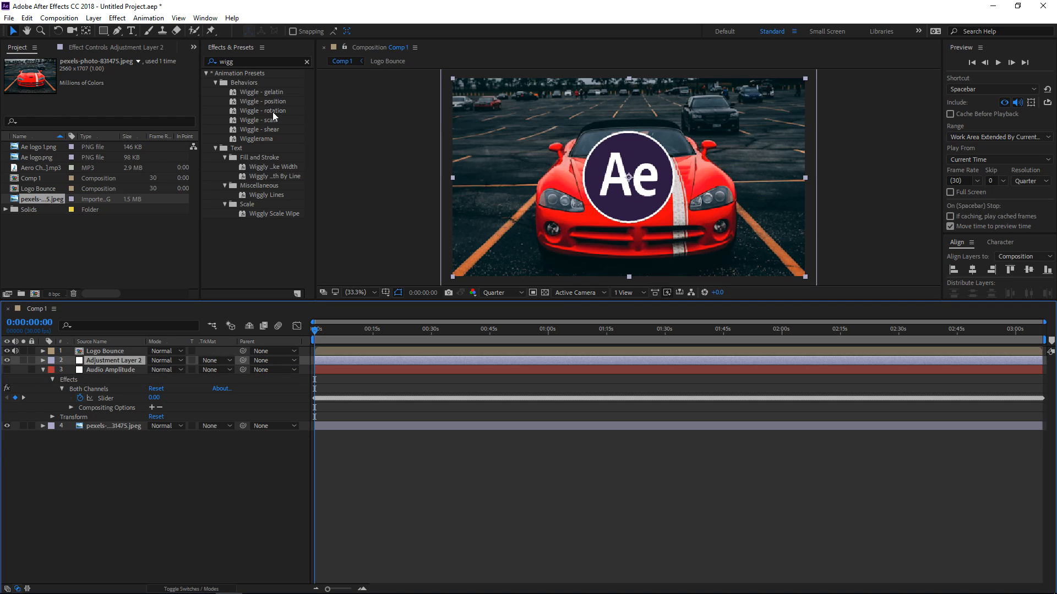
- Apply Wiggle - rotation to Adjustment Layer 2 with a wiggle amount of 3 degrees and a wiggle speed of 0.5
{"action": "left_click_drag", "start_coordinate": [276, 110], "coordinate": [112, 361]}
{"action": "left_click", "coordinate": [126, 89]}
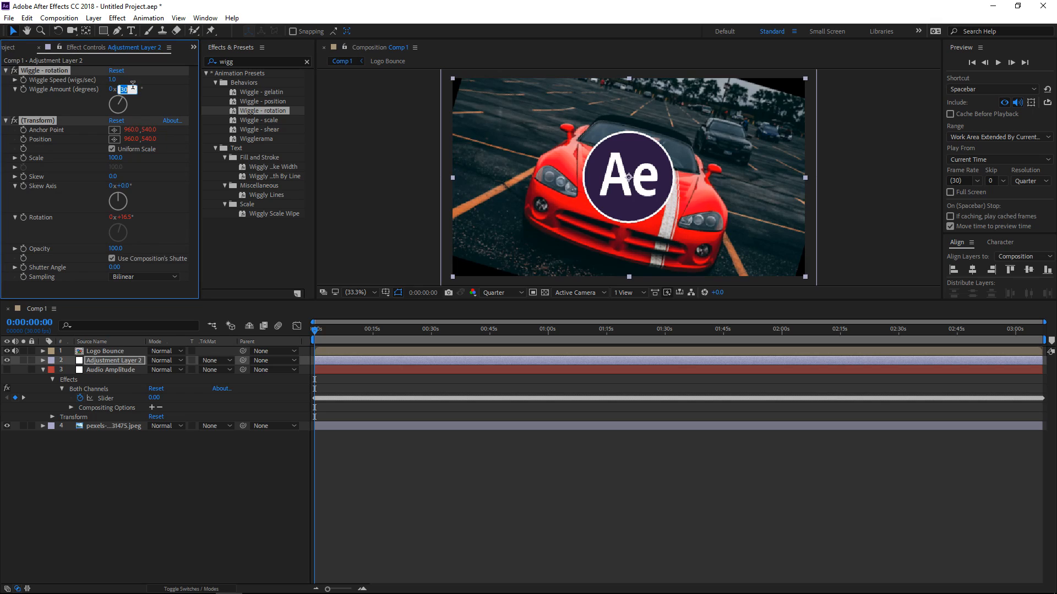
{"action": "type", "text": "3"}
{"action": "left_click", "coordinate": [112, 80]}
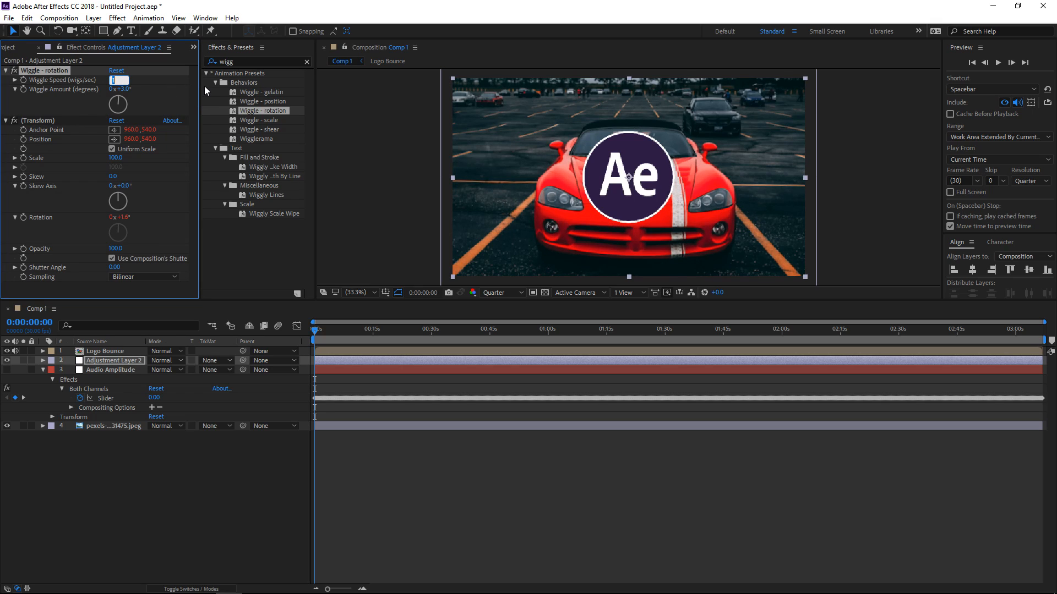
{"action": "type", "text": "0.5"}
{"action": "key", "text": "Return"}
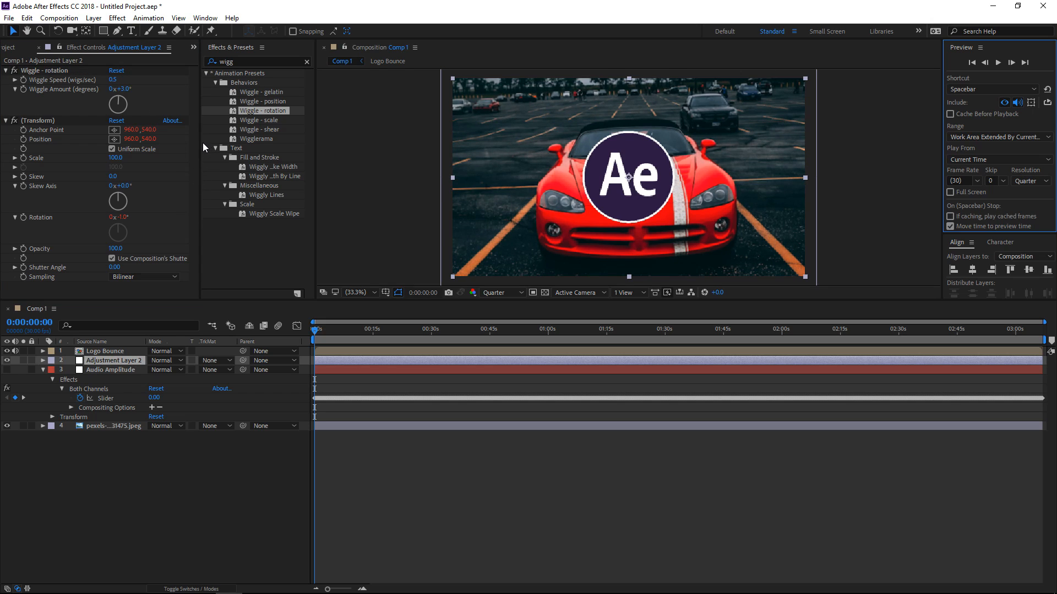
{"action": "left_click", "coordinate": [6, 70]}
{"action": "left_click", "coordinate": [6, 80]}
- Apply CC Radial Fast Blur to Adjustment Layer 2 and set its Amount to 0
{"action": "left_click", "coordinate": [306, 61]}
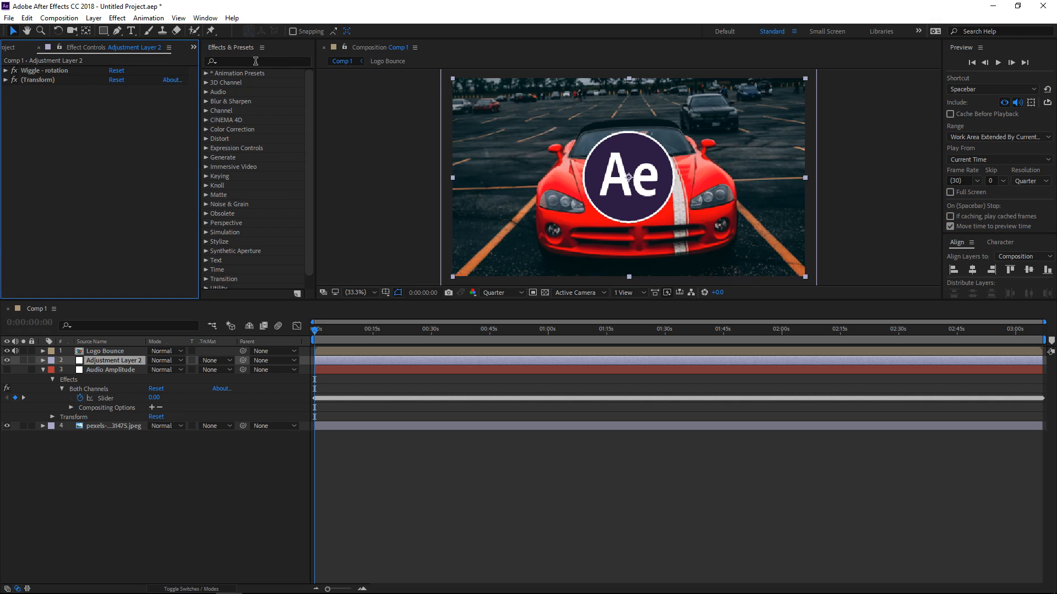
{"action": "left_click", "coordinate": [256, 61]}
{"action": "type", "text": "fast"}
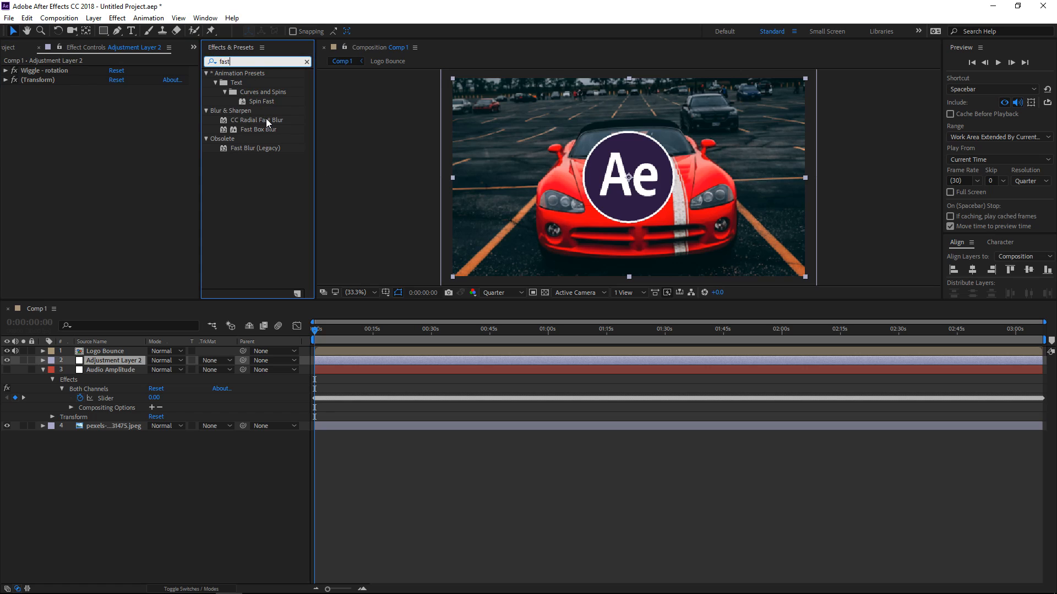
{"action": "left_click_drag", "start_coordinate": [265, 118], "coordinate": [80, 121]}
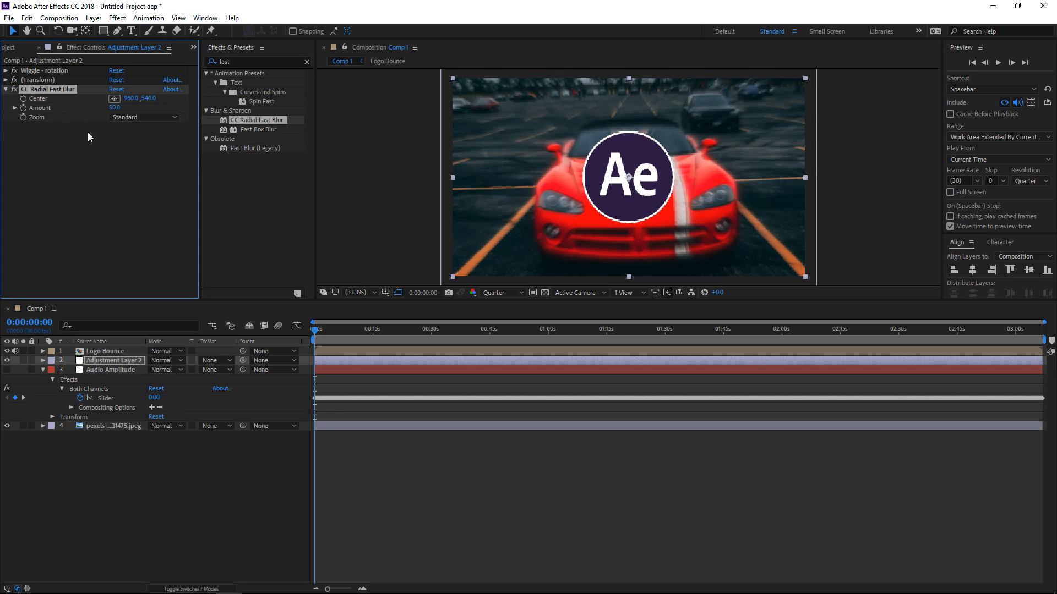
{"action": "left_click", "coordinate": [115, 107]}
{"action": "type", "text": "0"}
{"action": "key", "text": "Return"}
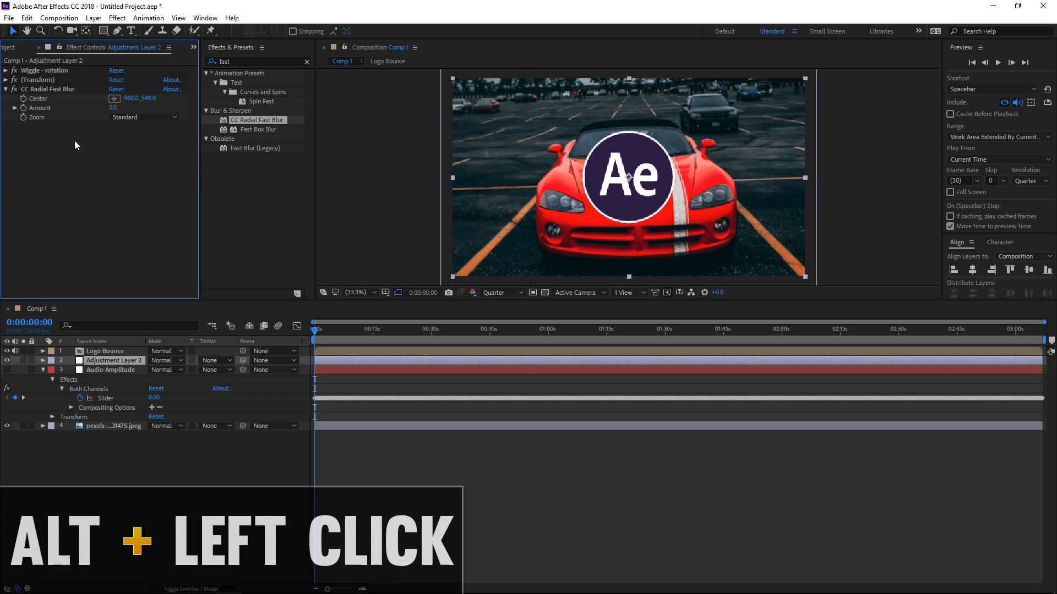
- Give CC Radial Fast Blur's Amount an expression adding 0 and Audio Amplitude's Both Channels slider
{"action": "left_click", "coordinate": [23, 107], "text": "alt"}
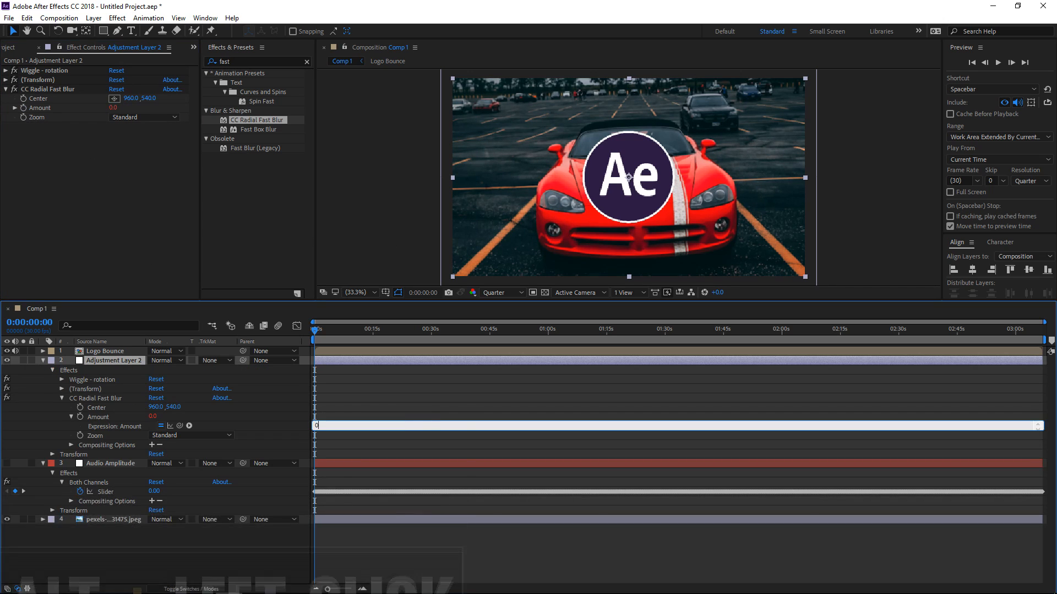
{"action": "type", "text": "0+"}
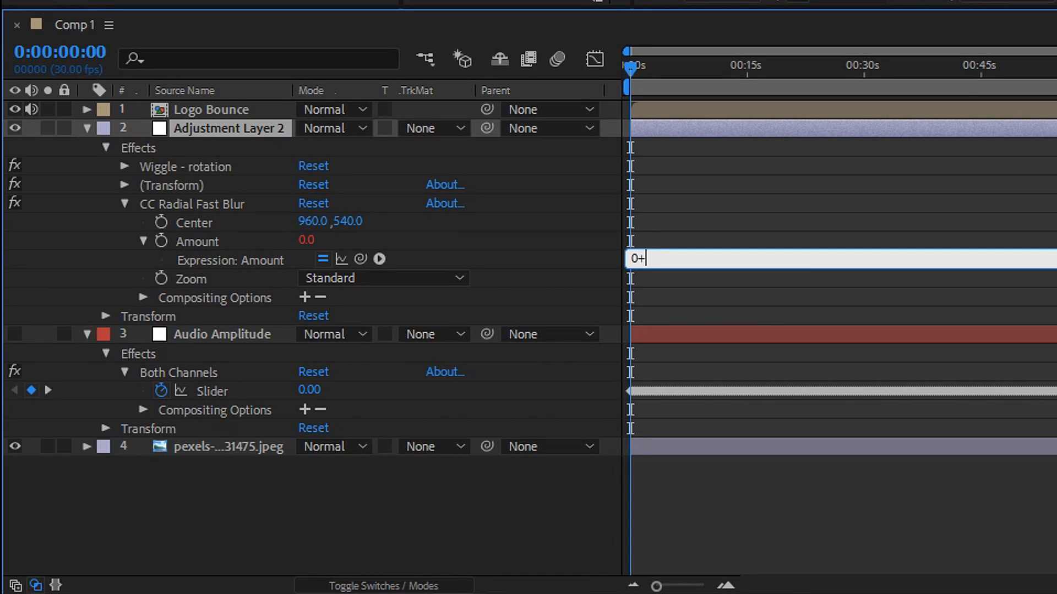
{"action": "left_click_drag", "start_coordinate": [359, 259], "coordinate": [212, 391]}
{"action": "left_click", "coordinate": [745, 427]}
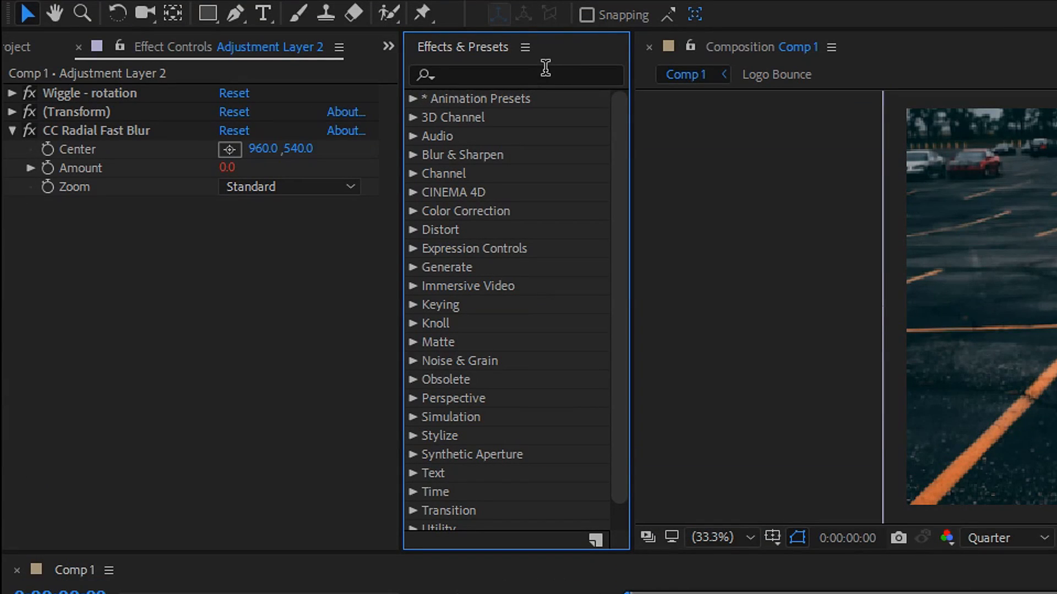
- Apply Brightness & Contrast to Adjustment Layer 2 and set its Brightness to -20
{"action": "left_click", "coordinate": [496, 71]}
{"action": "type", "text": "b"}
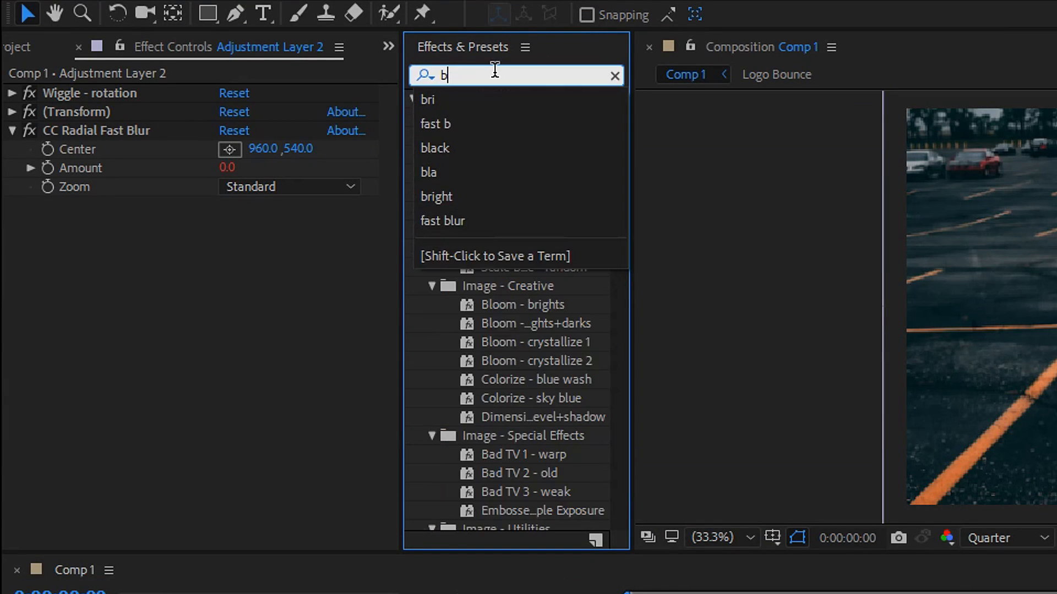
{"action": "type", "text": "right"}
{"action": "left_click_drag", "start_coordinate": [516, 194], "coordinate": [198, 305]}
{"action": "left_click", "coordinate": [222, 169]}
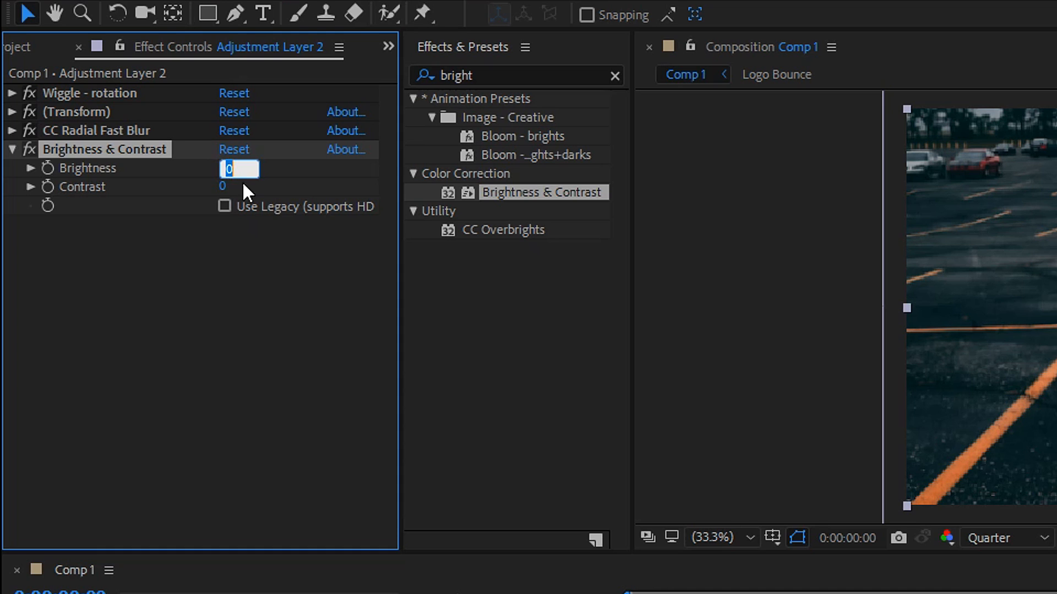
{"action": "type", "text": "-20"}
{"action": "key", "text": "Return"}
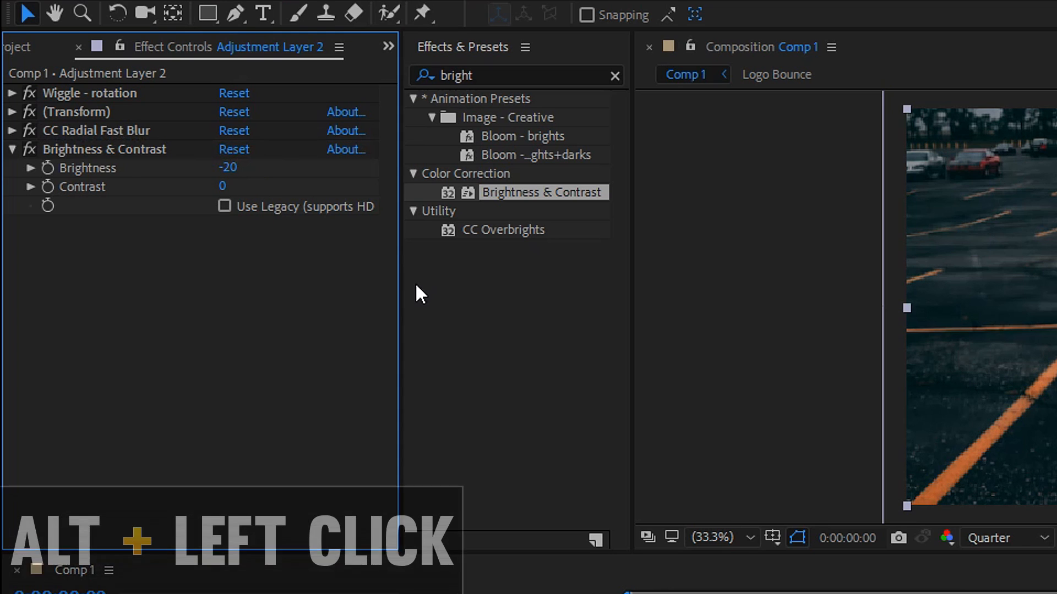
- Give the Brightness property an expression adding -20 and Audio Amplitude's Both Channels slider
{"action": "left_click", "coordinate": [48, 168], "text": "alt"}
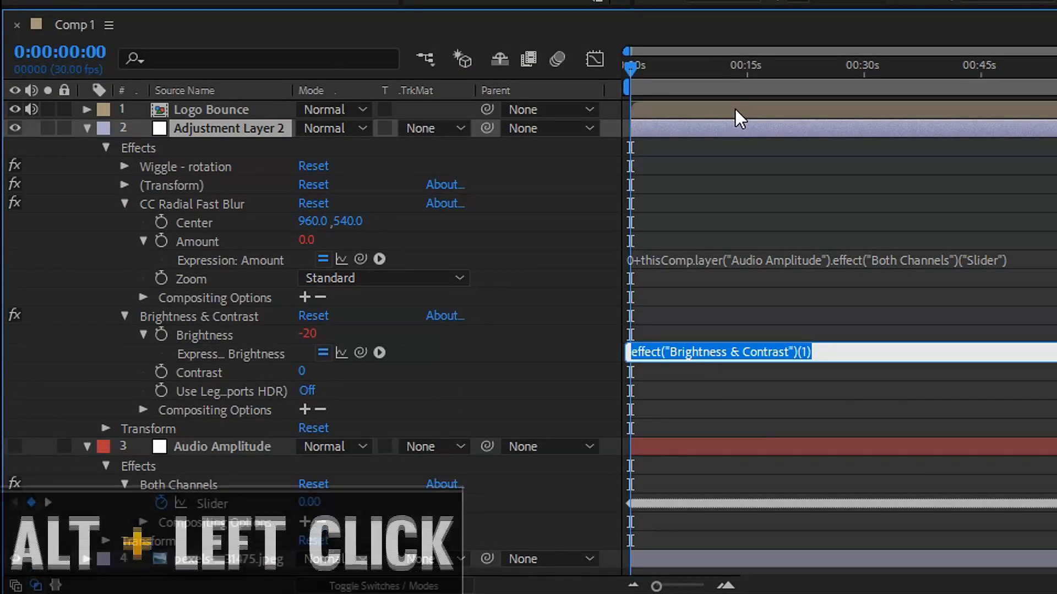
{"action": "key", "text": "BackSpace"}
{"action": "type", "text": "-20"}
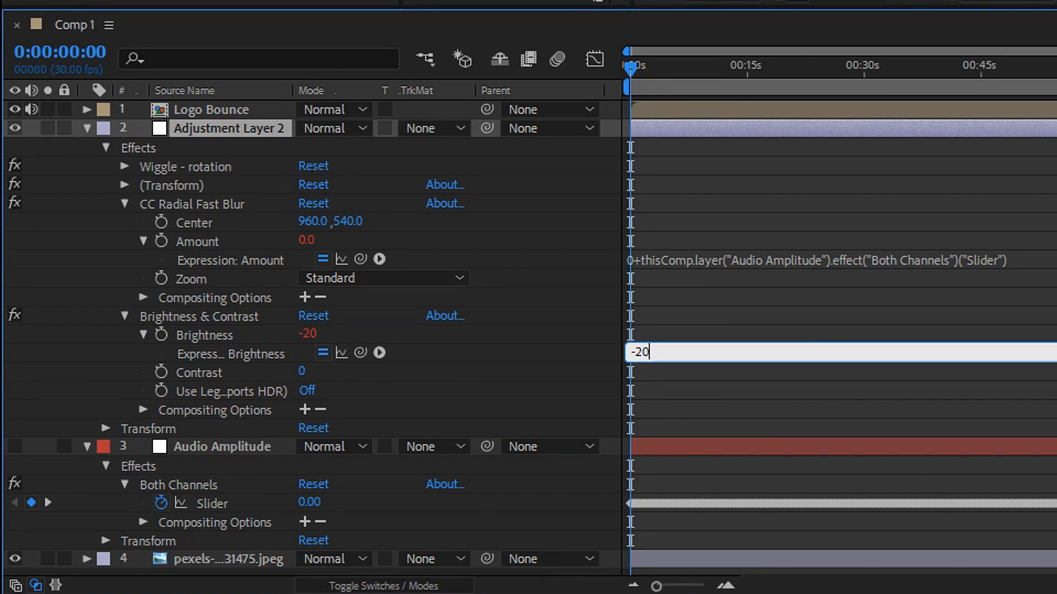
{"action": "type", "text": "+"}
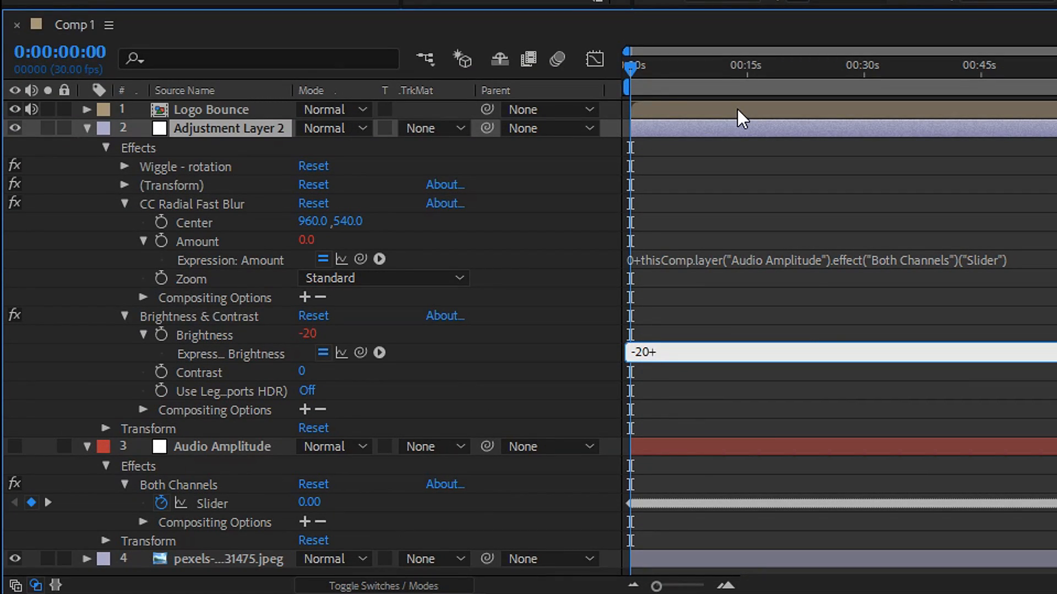
{"action": "mouse_move", "coordinate": [359, 352]}
{"action": "left_mouse_down"}
{"action": "mouse_move", "coordinate": [341, 405]}
{"action": "mouse_move", "coordinate": [208, 503]}
{"action": "left_mouse_up"}
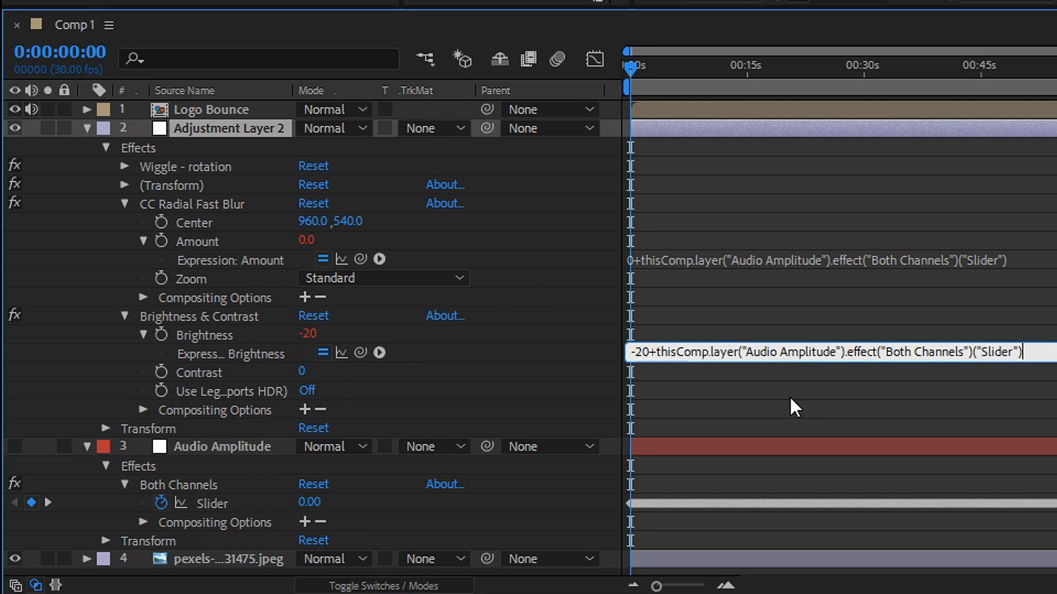
{"action": "left_click", "coordinate": [778, 427]}
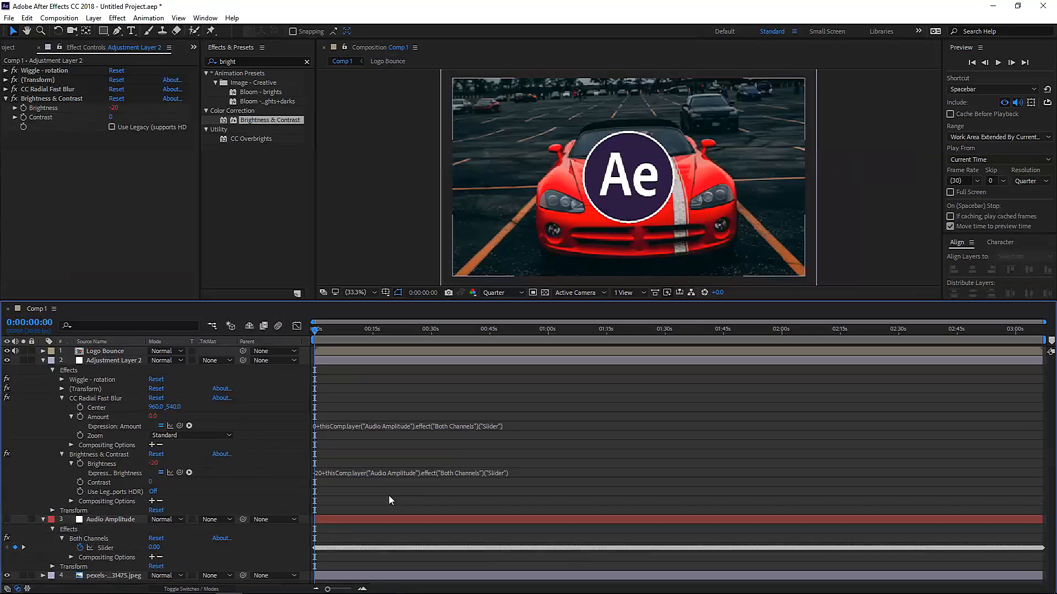